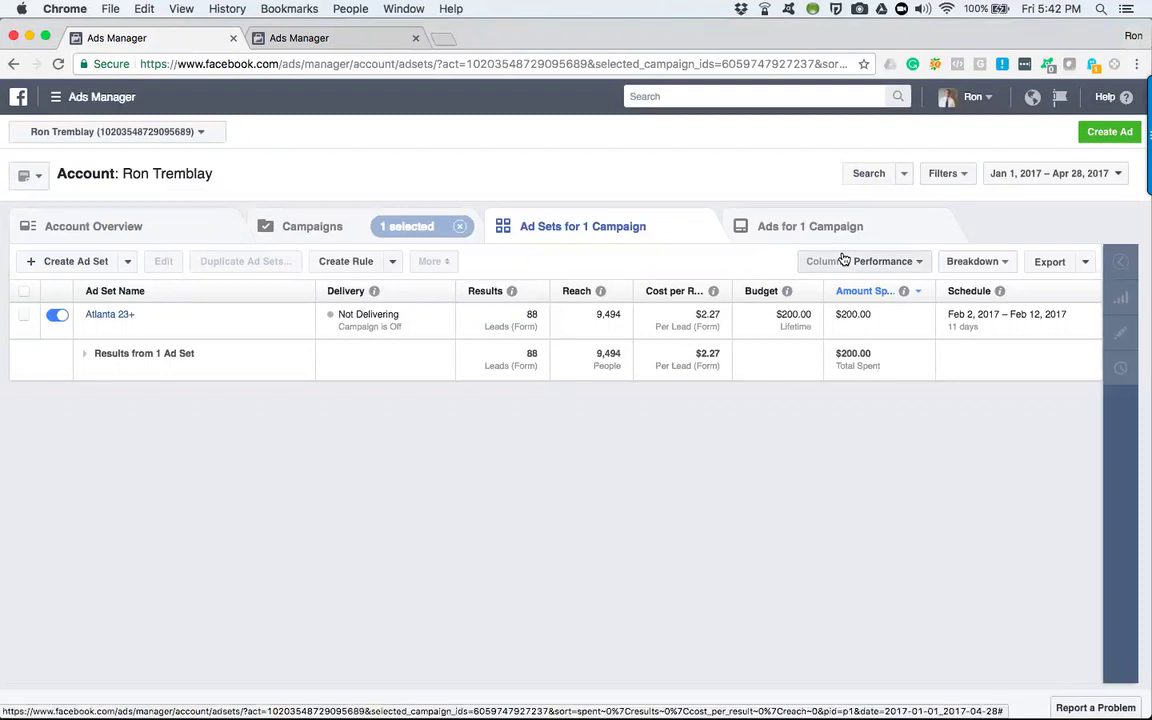
- Apply the Delivery column preset to the ad-set table and select the Atlanta 23+ ad set
{"action": "left_click", "coordinate": [846, 260]}
{"action": "left_click", "coordinate": [881, 264]}
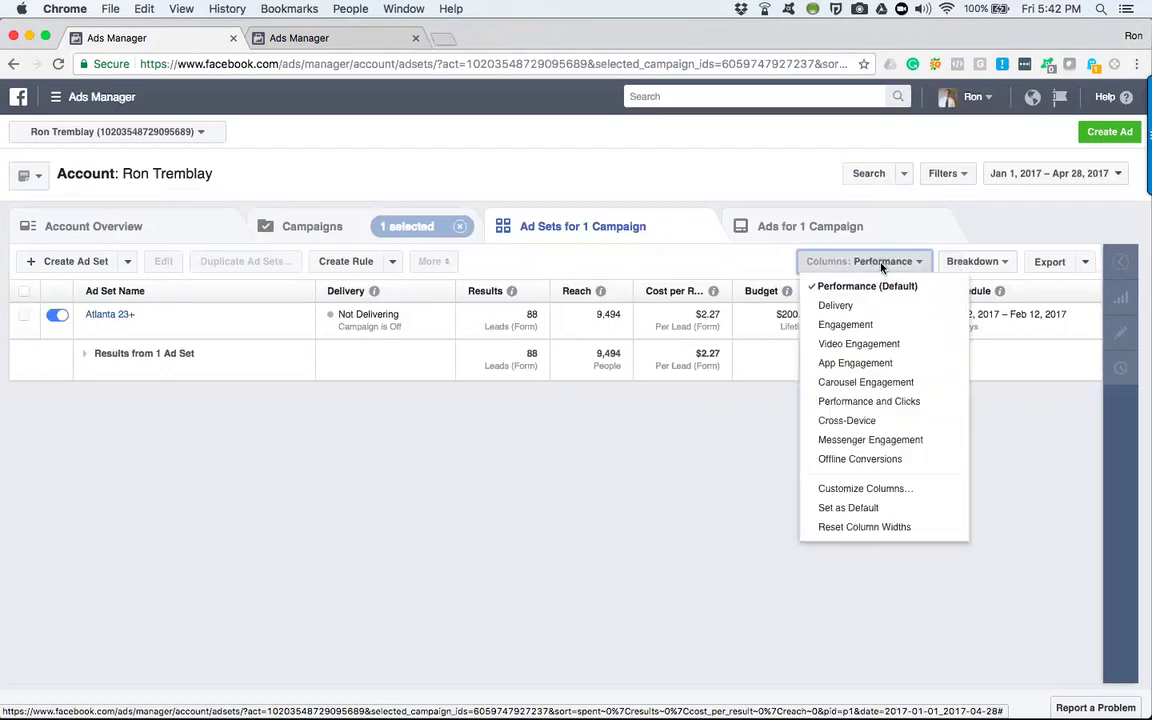
{"action": "left_click", "coordinate": [722, 465]}
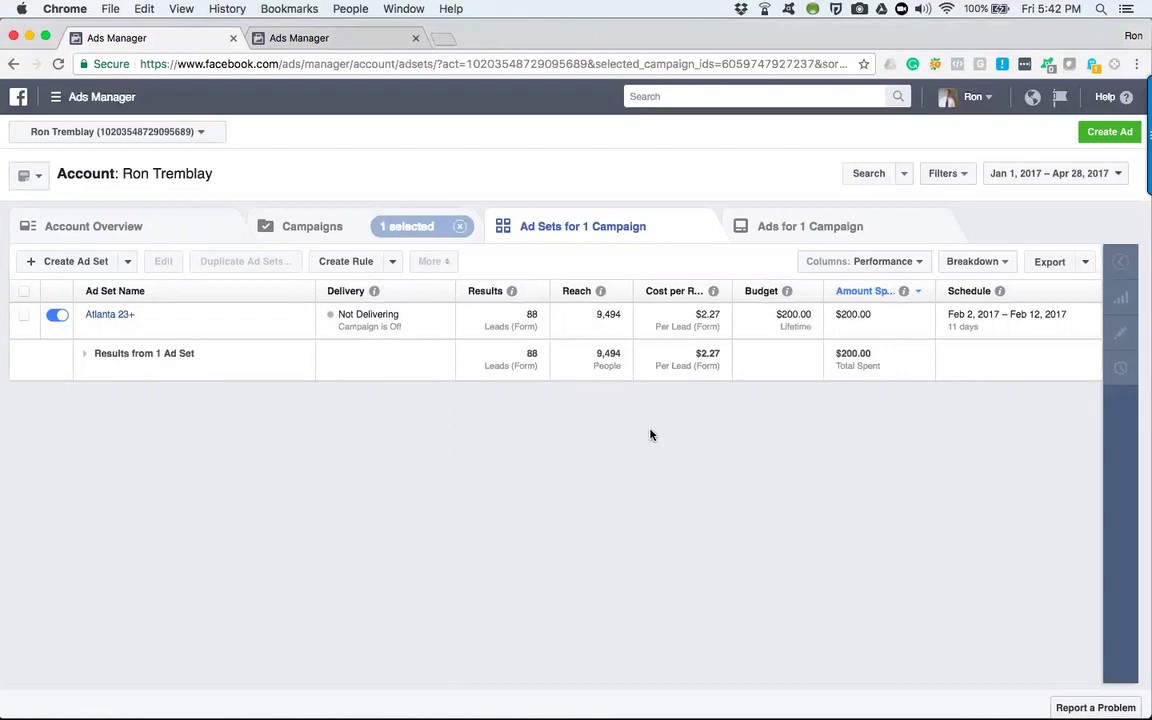
{"action": "mouse_move", "coordinate": [603, 293]}
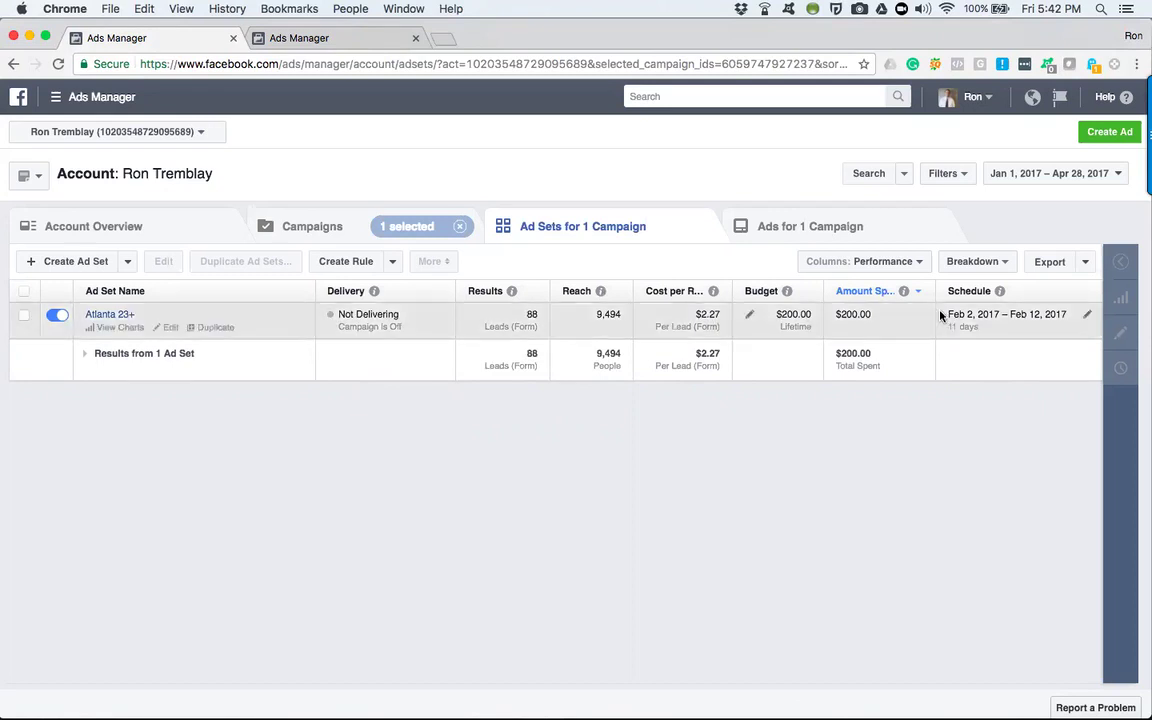
{"action": "left_click", "coordinate": [920, 261]}
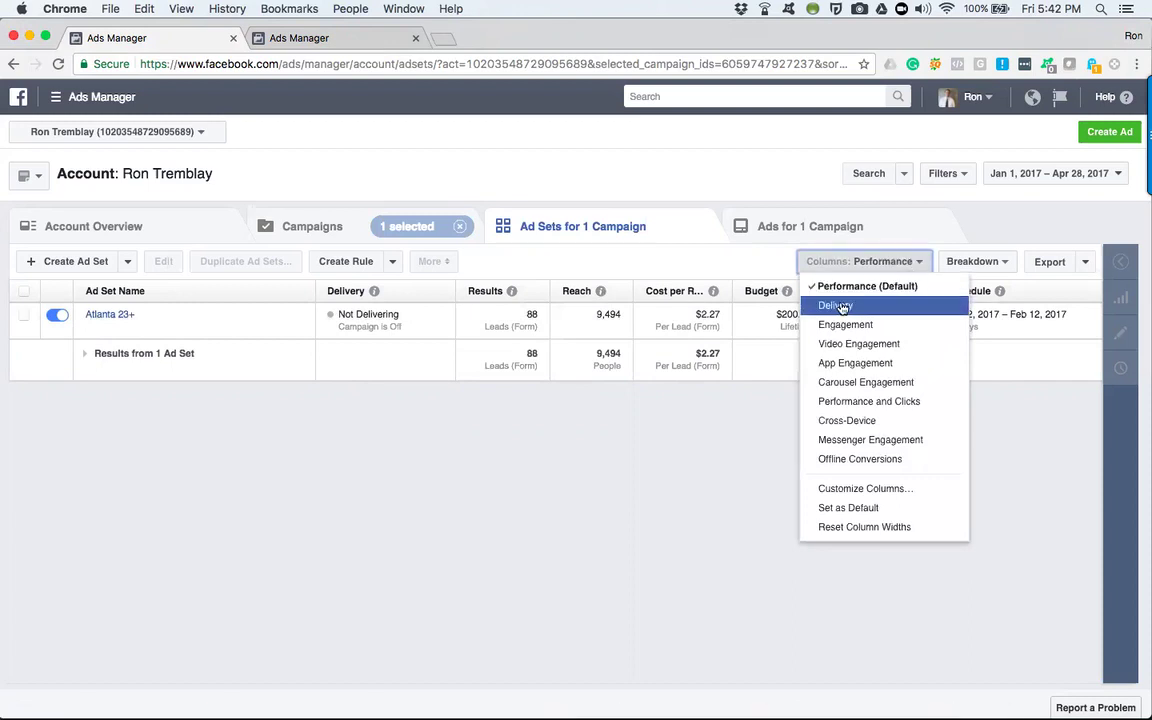
{"action": "left_click", "coordinate": [843, 307]}
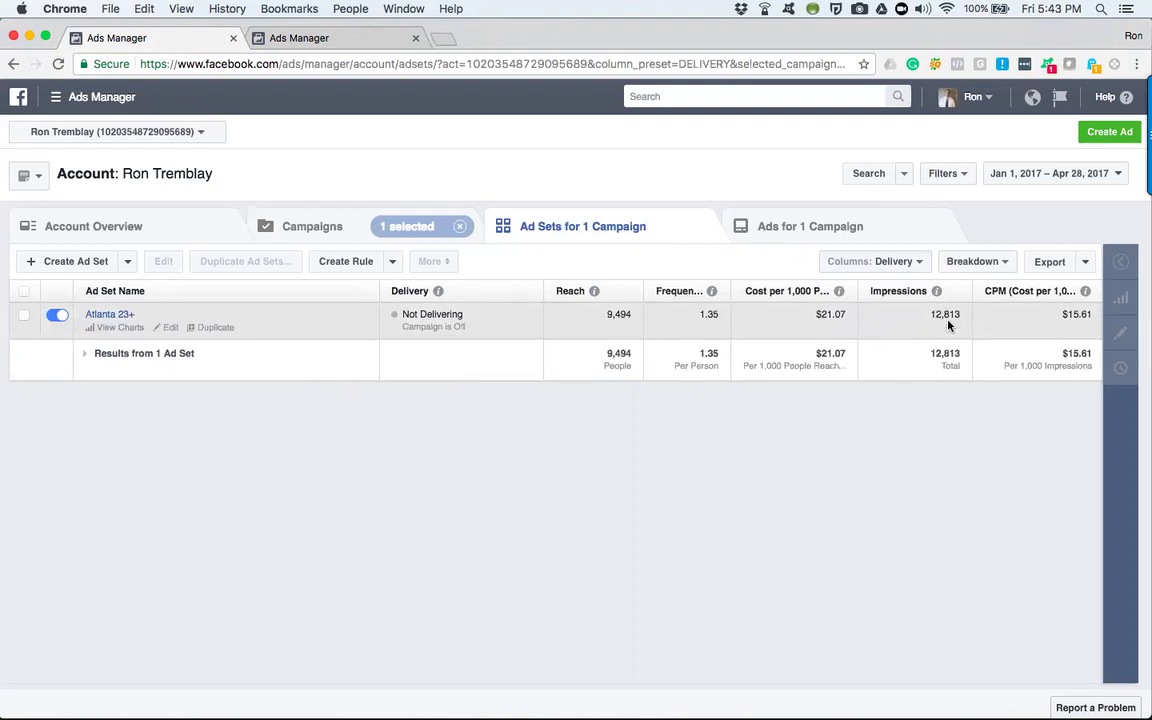
{"action": "left_click", "coordinate": [707, 316]}
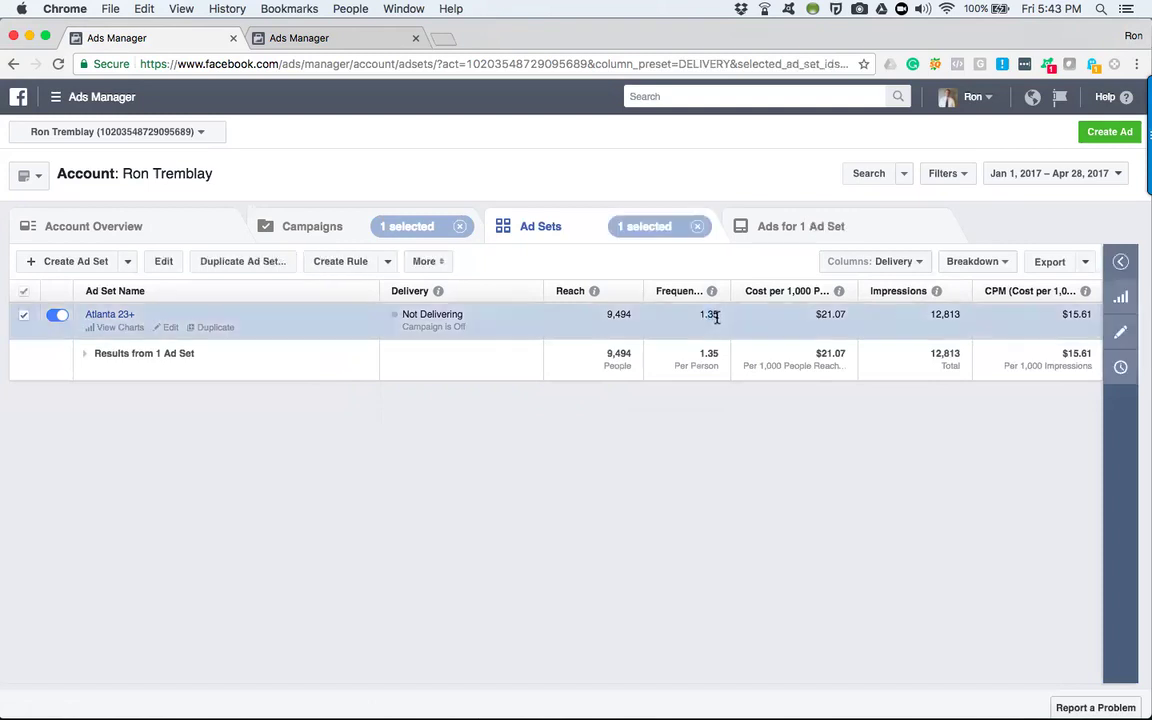
- Sort the Delivery view's ad sets by the Reach column
{"action": "left_click", "coordinate": [549, 292]}
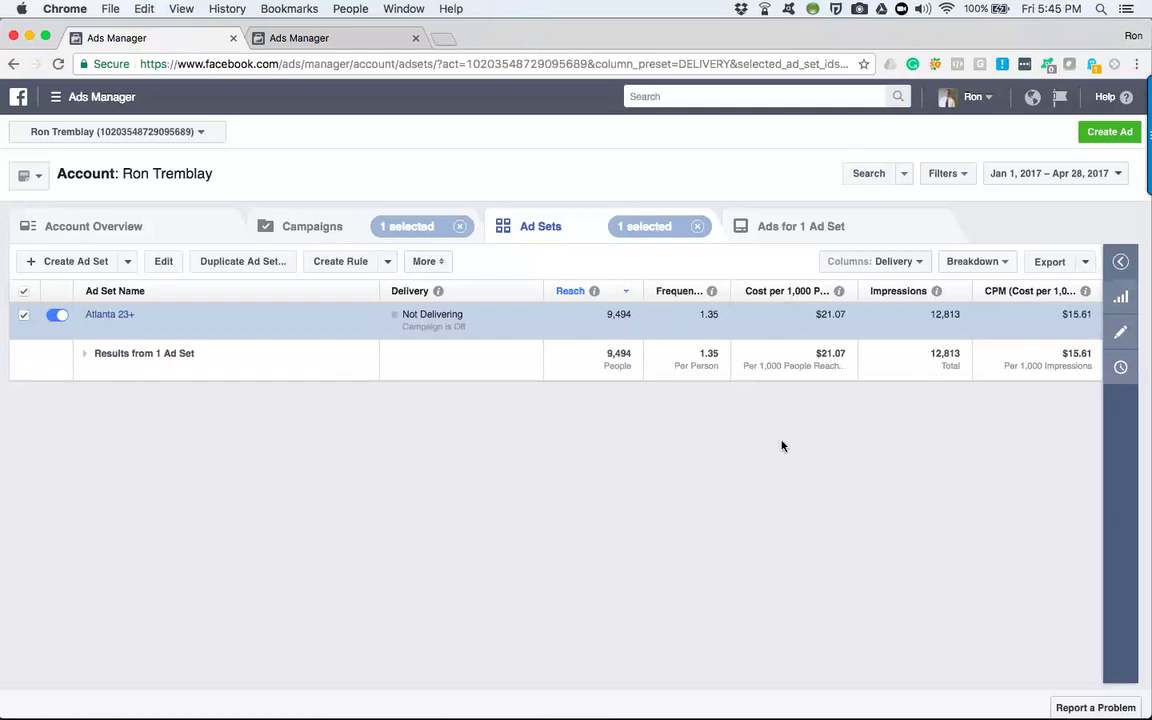
- Apply the Engagement preset and review the People Taking Action definition's Details and Related tabs
{"action": "left_click", "coordinate": [905, 262]}
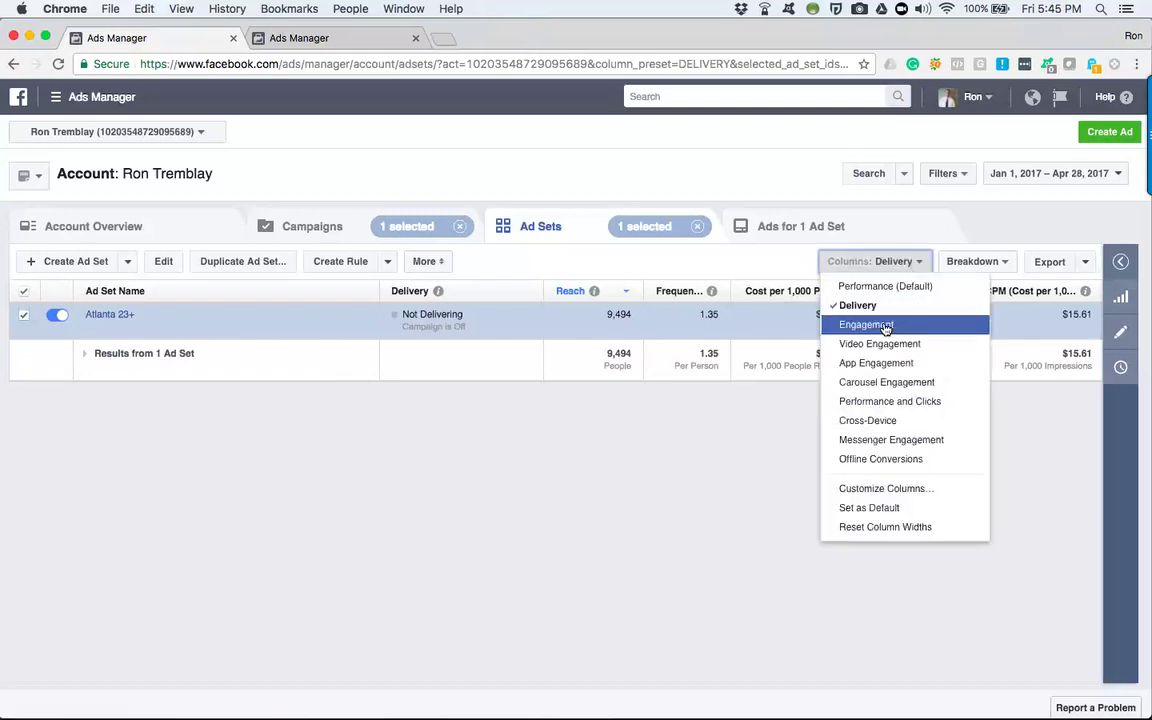
{"action": "left_click", "coordinate": [866, 324]}
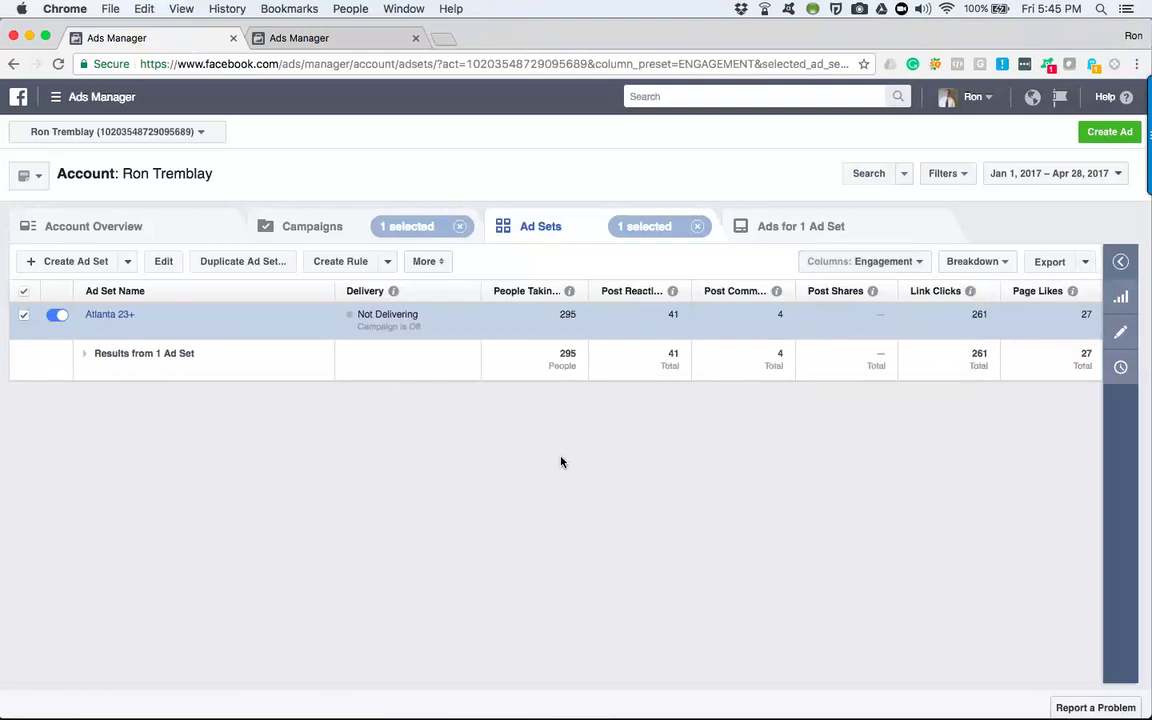
{"action": "mouse_move", "coordinate": [572, 297]}
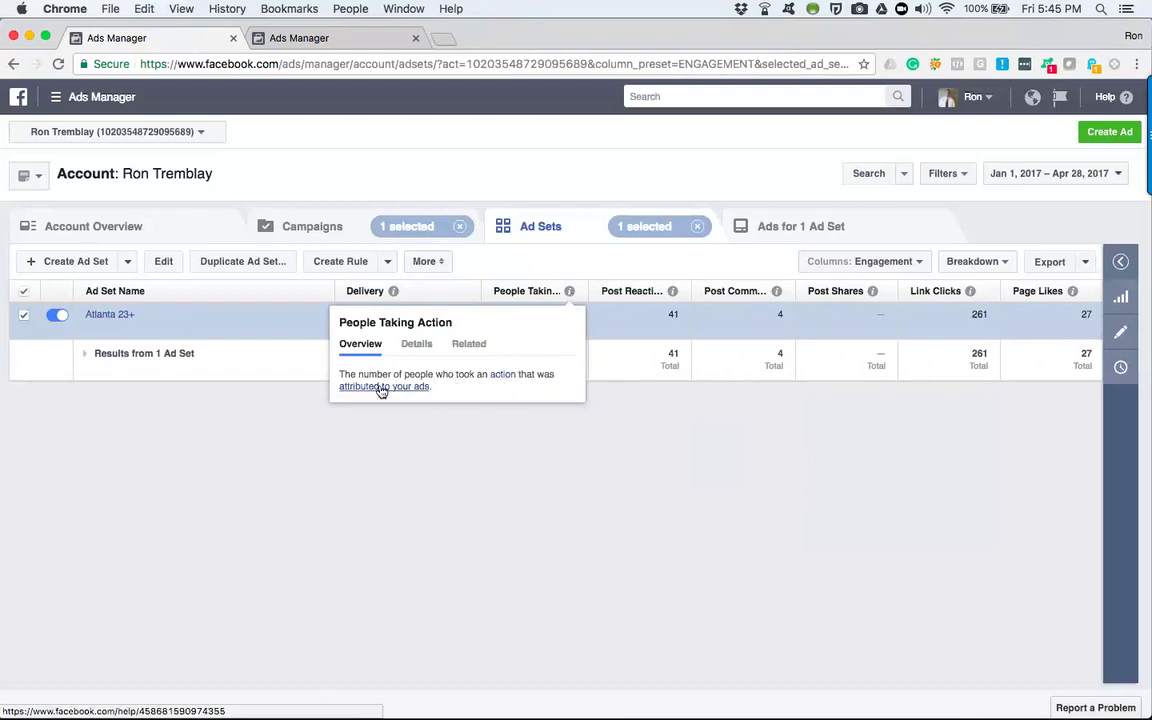
{"action": "left_click", "coordinate": [413, 345]}
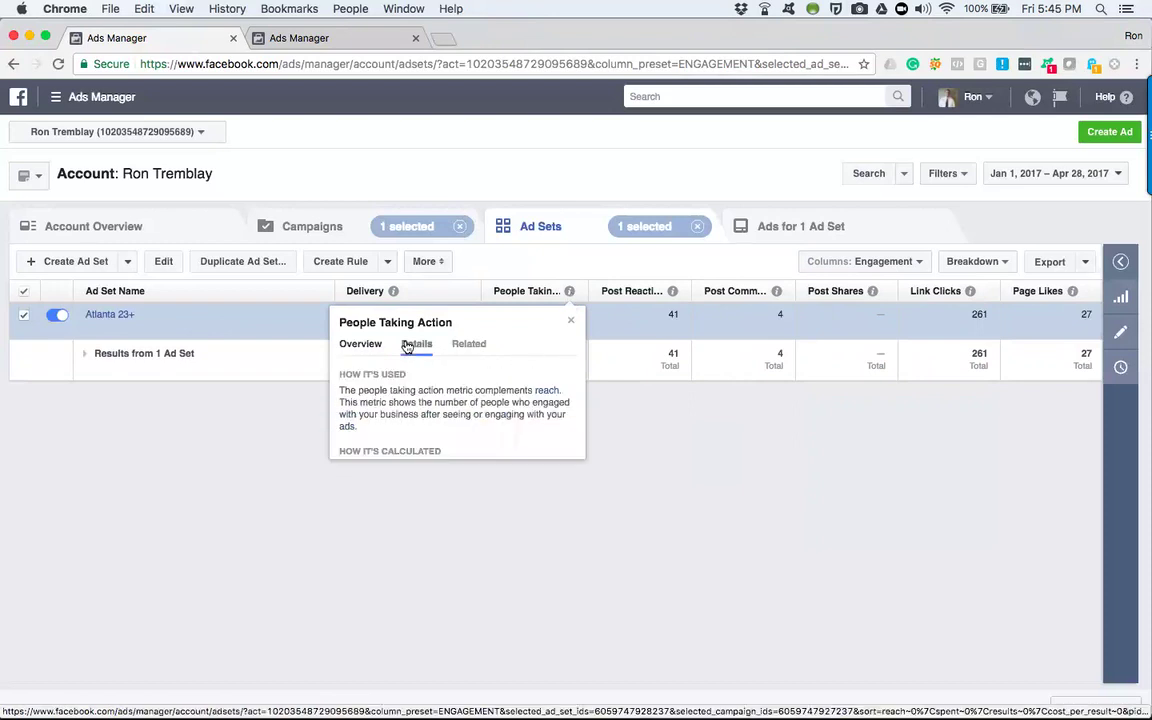
{"action": "left_click", "coordinate": [462, 347]}
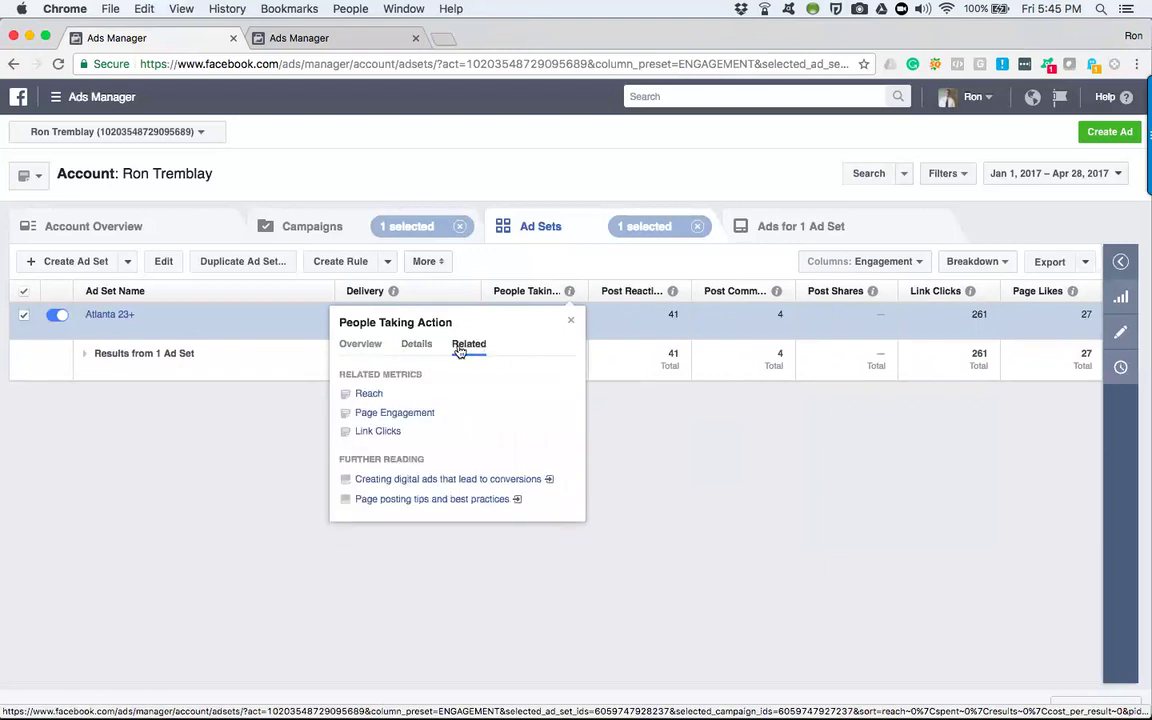
{"action": "left_click", "coordinate": [362, 344]}
{"action": "left_click", "coordinate": [545, 428]}
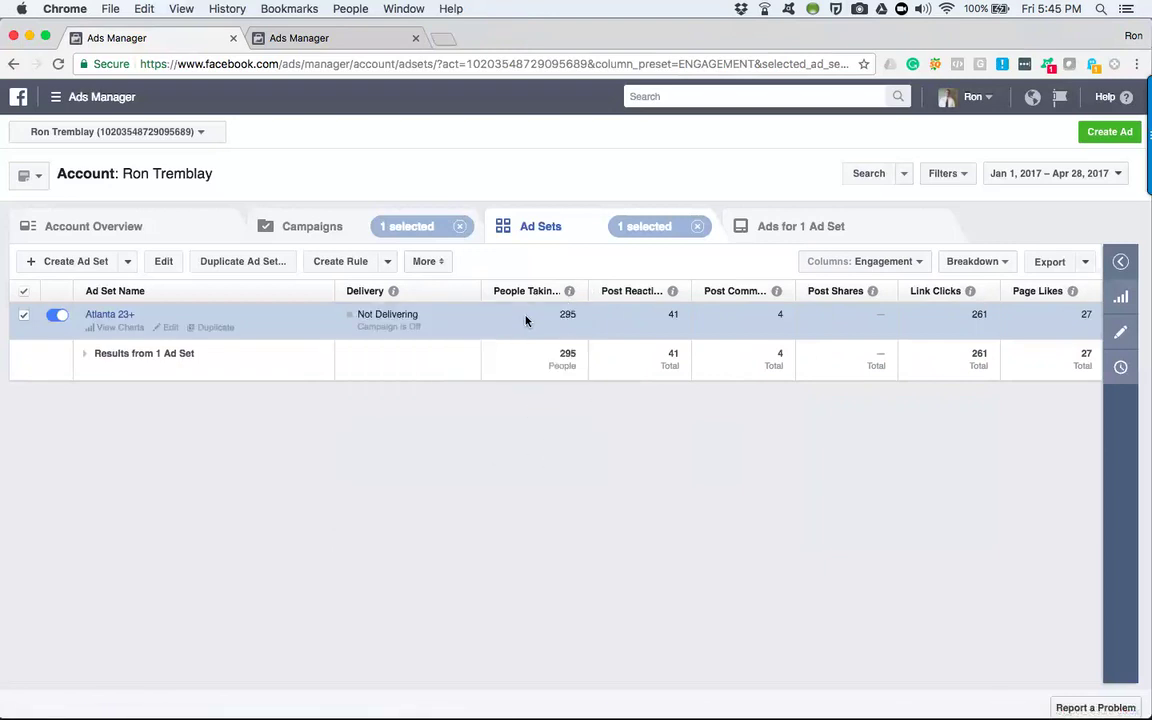
{"action": "mouse_move", "coordinate": [674, 293]}
{"action": "mouse_move", "coordinate": [773, 296]}
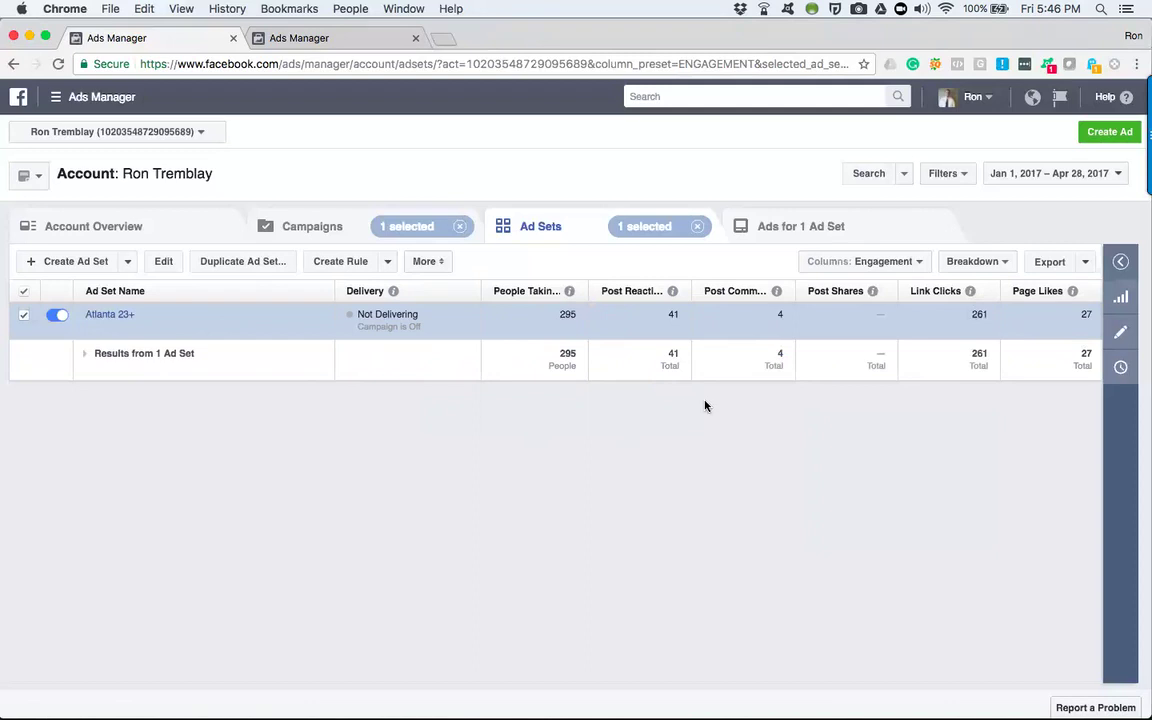
- On the Ads for 1 Campaign tab, apply the Video Engagement column preset to the two ads
{"action": "left_click", "coordinate": [914, 260]}
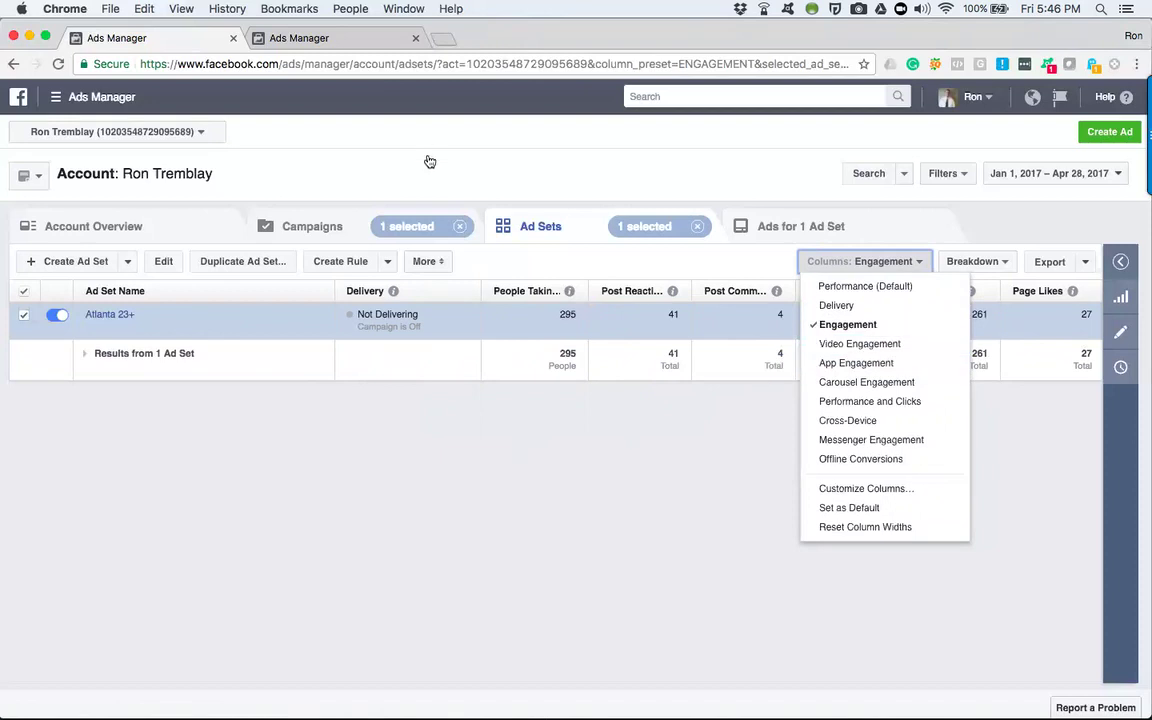
{"action": "left_click", "coordinate": [355, 39]}
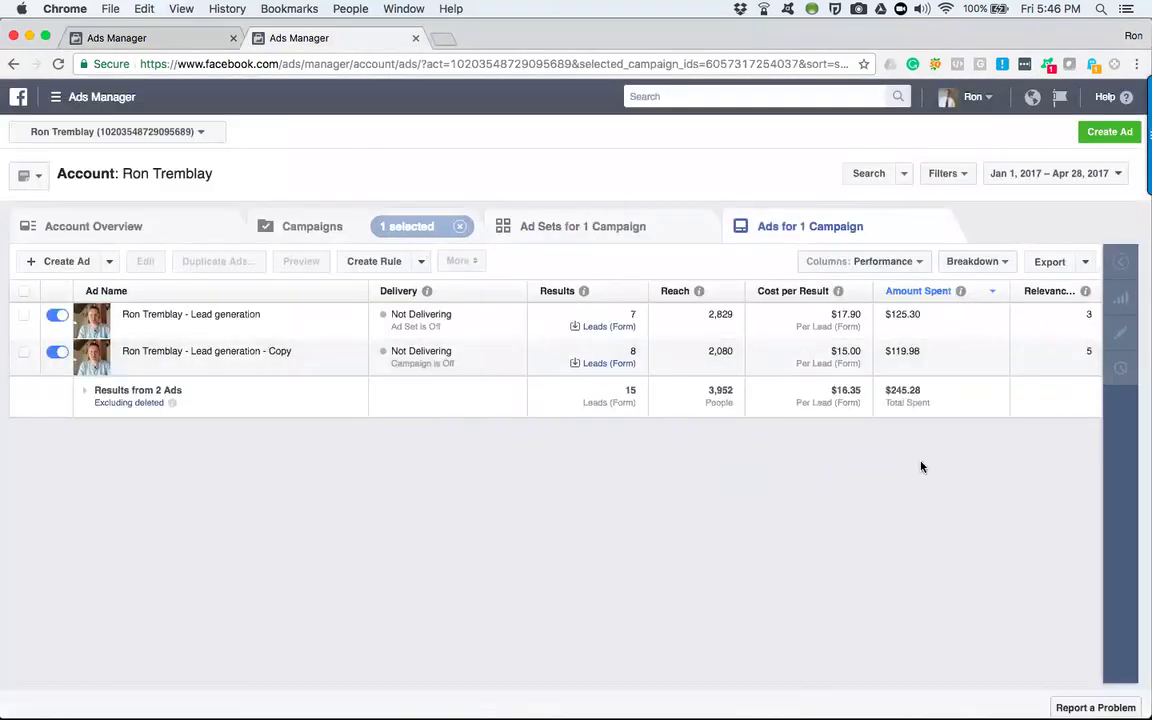
{"action": "left_click", "coordinate": [911, 263]}
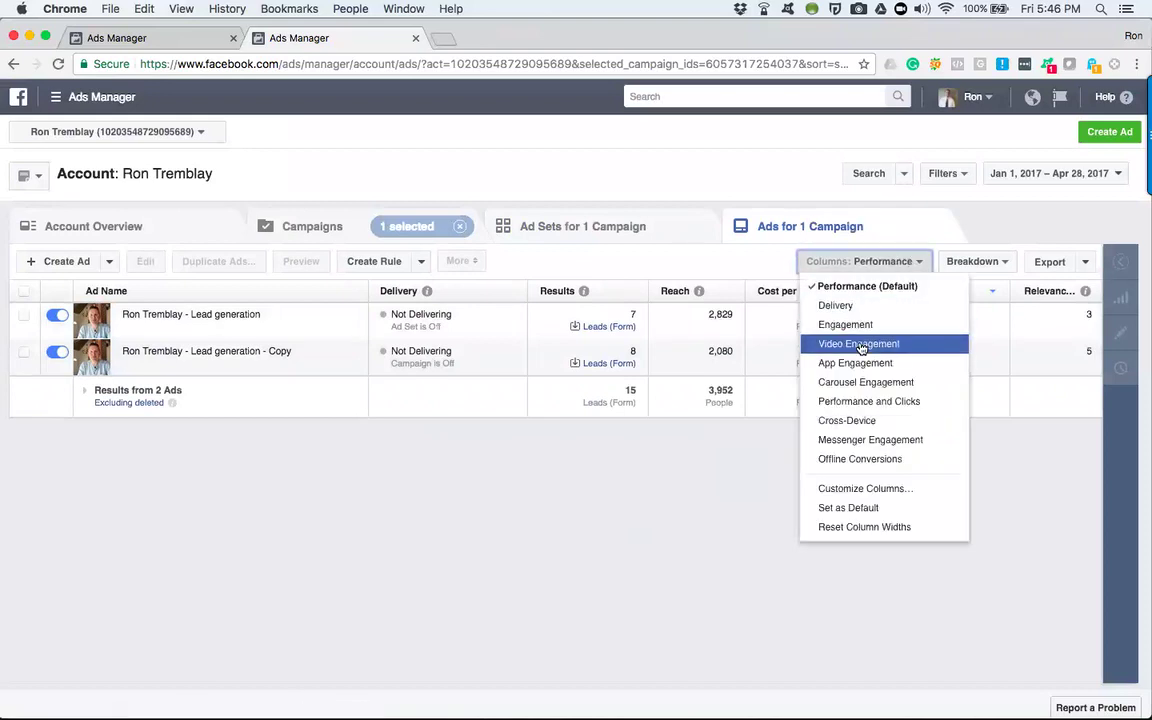
{"action": "left_click", "coordinate": [860, 346]}
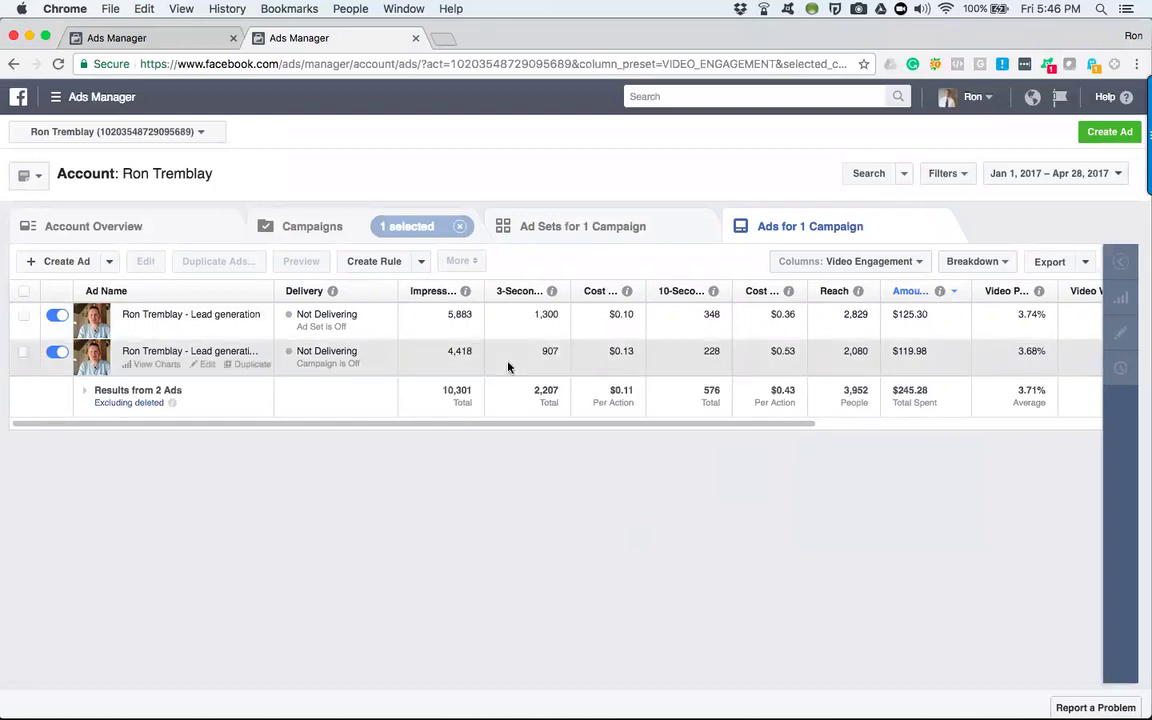
{"action": "mouse_move", "coordinate": [570, 291]}
{"action": "left_mouse_down"}
{"action": "mouse_move", "coordinate": [540, 291]}
{"action": "mouse_move", "coordinate": [612, 297]}
{"action": "mouse_move", "coordinate": [577, 291]}
{"action": "left_mouse_up"}
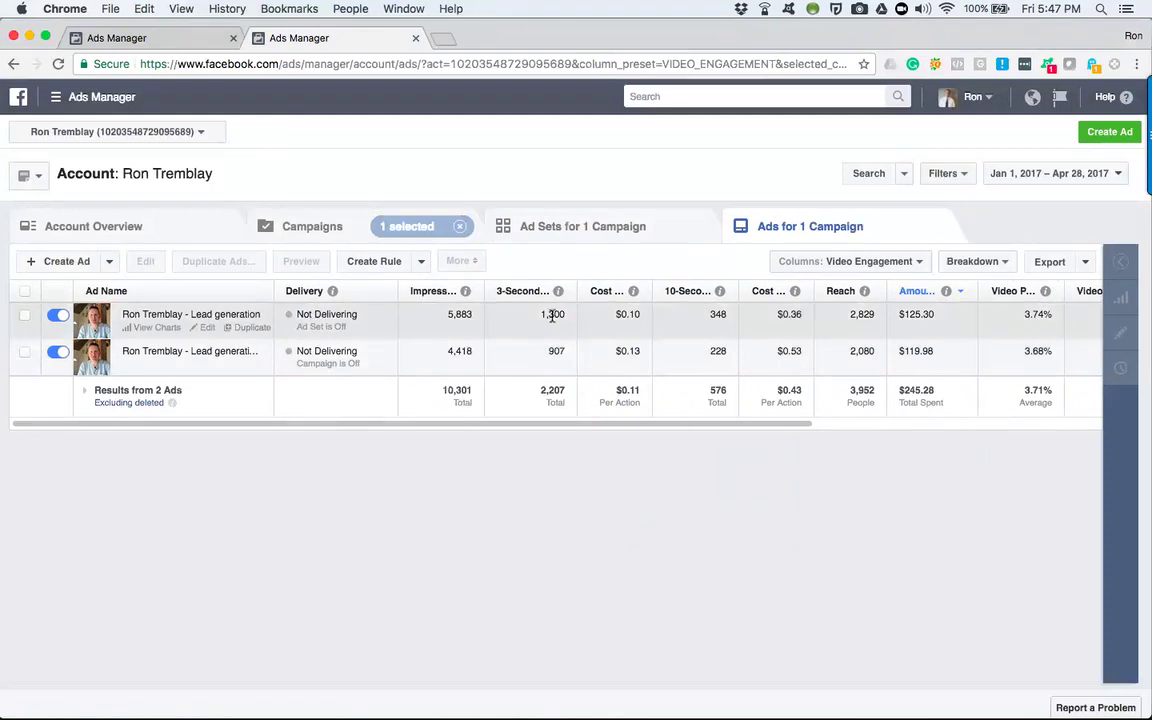
{"action": "mouse_move", "coordinate": [557, 291]}
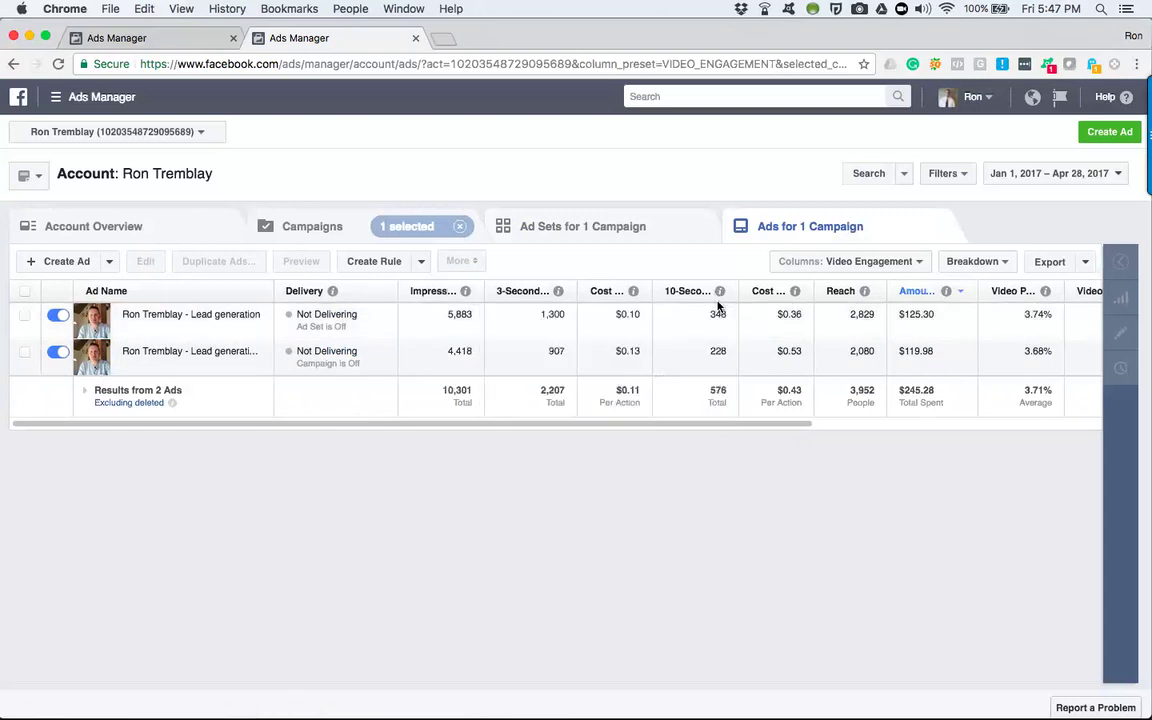
{"action": "mouse_move", "coordinate": [771, 290]}
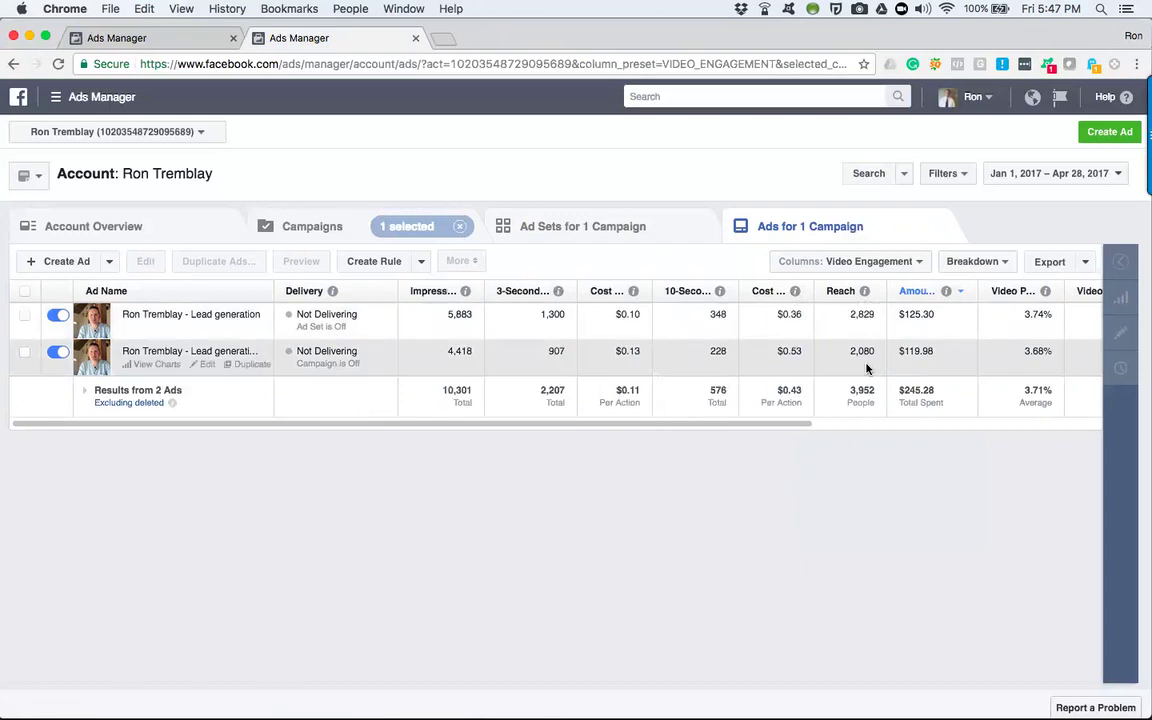
{"action": "scroll", "coordinate": [866, 369], "scroll_direction": "right", "scroll_amount": 2}
{"action": "scroll", "coordinate": [866, 369], "scroll_direction": "right", "scroll_amount": 5}
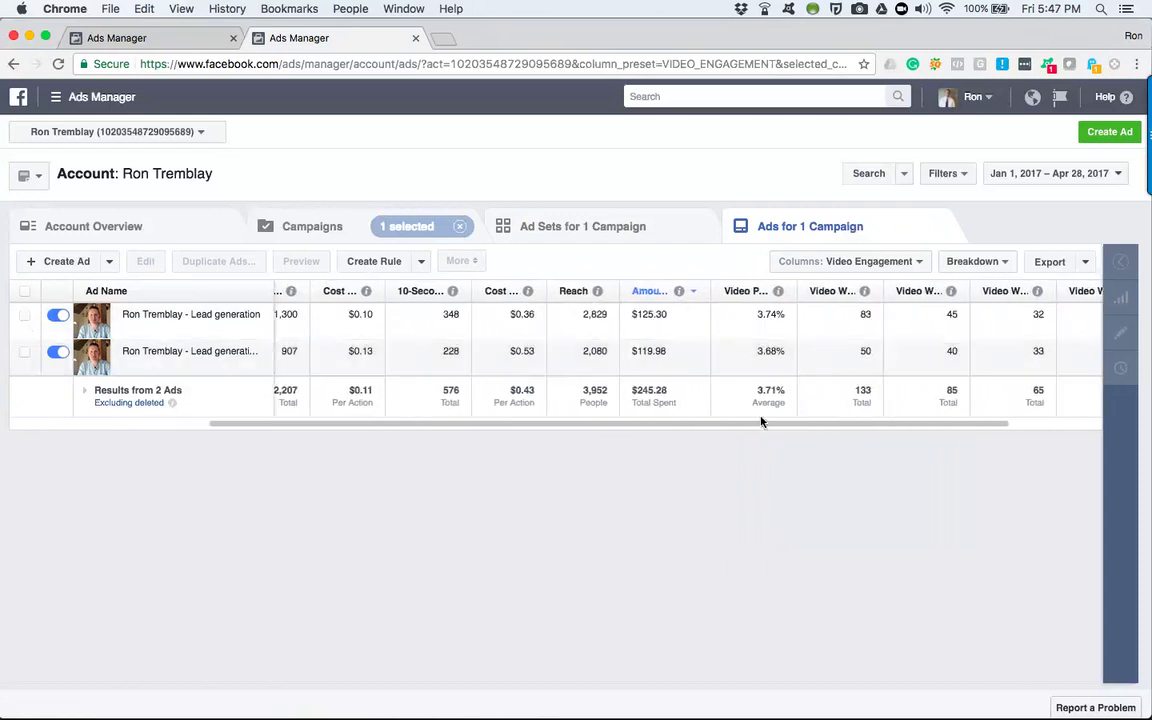
{"action": "left_click_drag", "start_coordinate": [751, 424], "coordinate": [783, 424]}
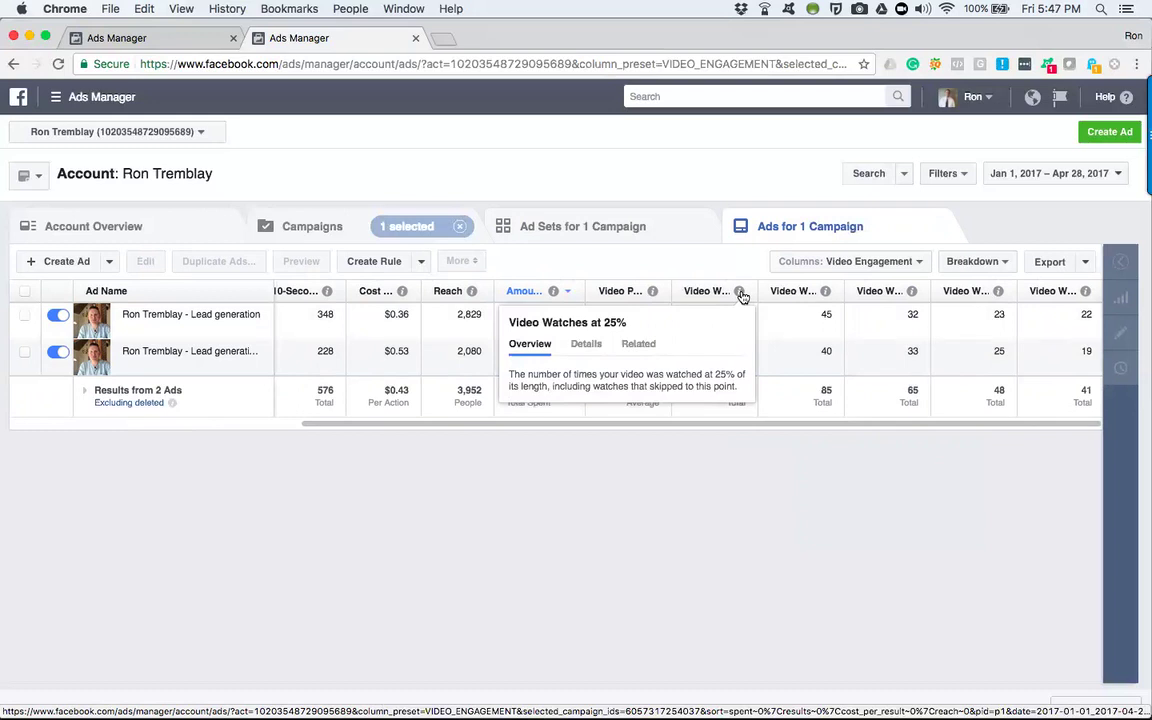
{"action": "mouse_move", "coordinate": [828, 298]}
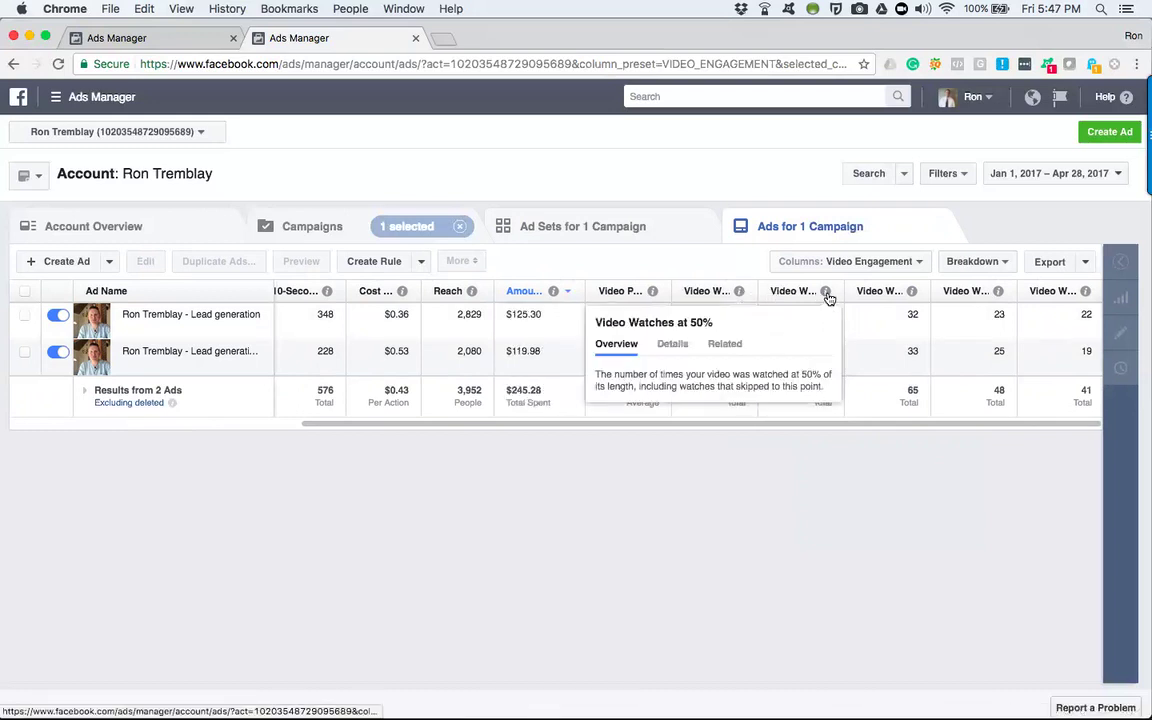
{"action": "mouse_move", "coordinate": [914, 297]}
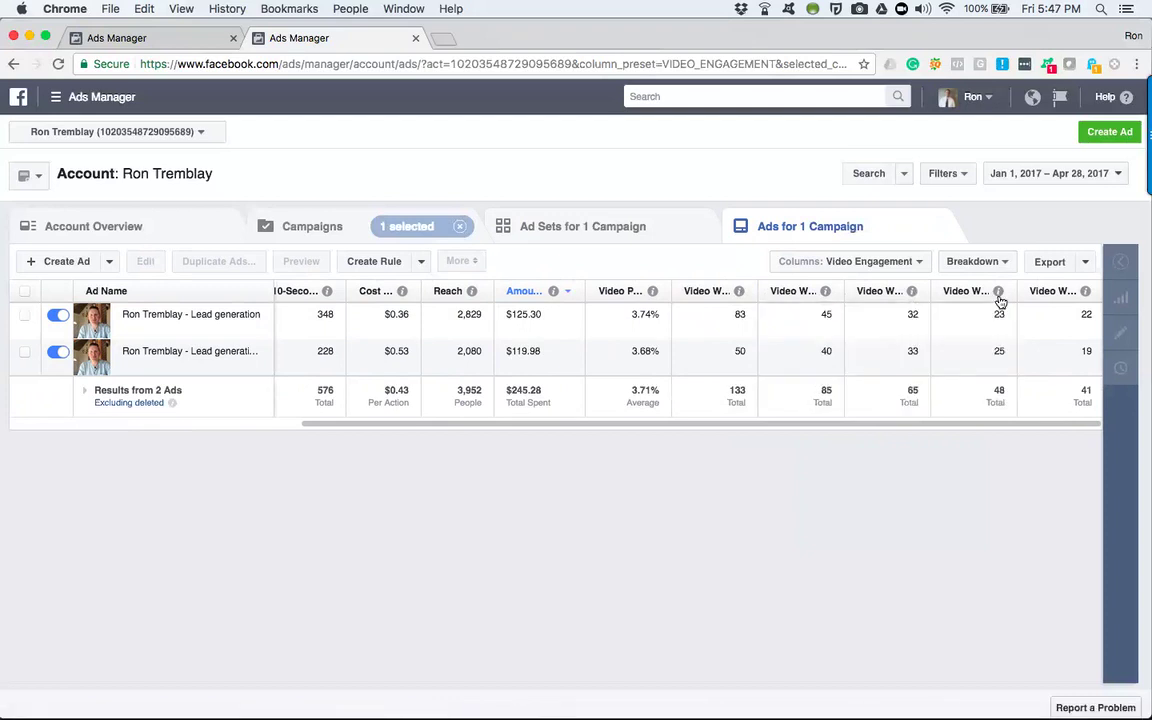
{"action": "mouse_move", "coordinate": [1088, 293]}
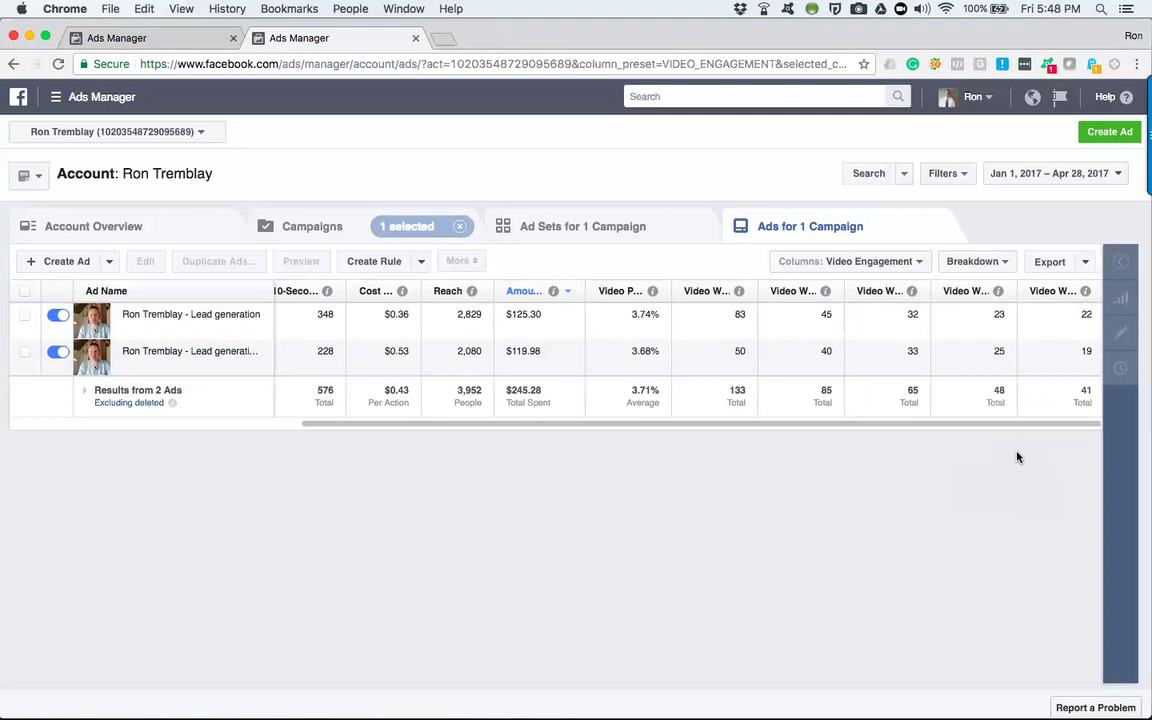
- Show the description card from the info icon on the Video Watches at 25% column header
{"action": "mouse_move", "coordinate": [1088, 291]}
{"action": "mouse_move", "coordinate": [825, 292]}
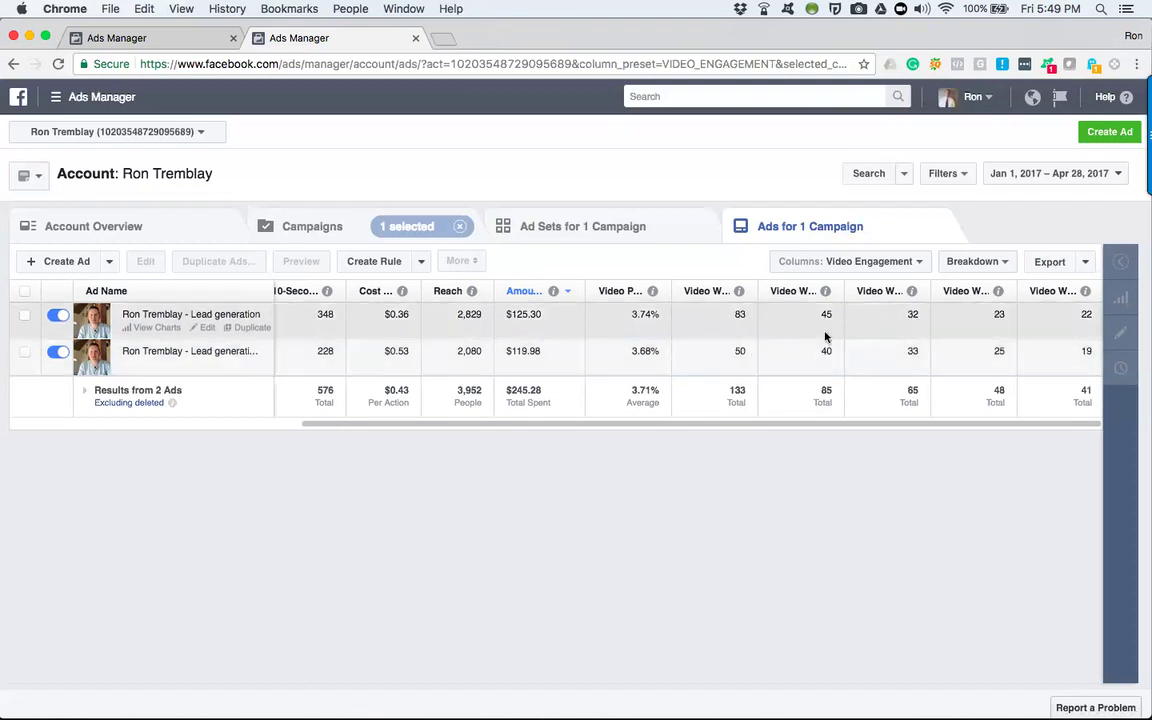
{"action": "mouse_move", "coordinate": [739, 293]}
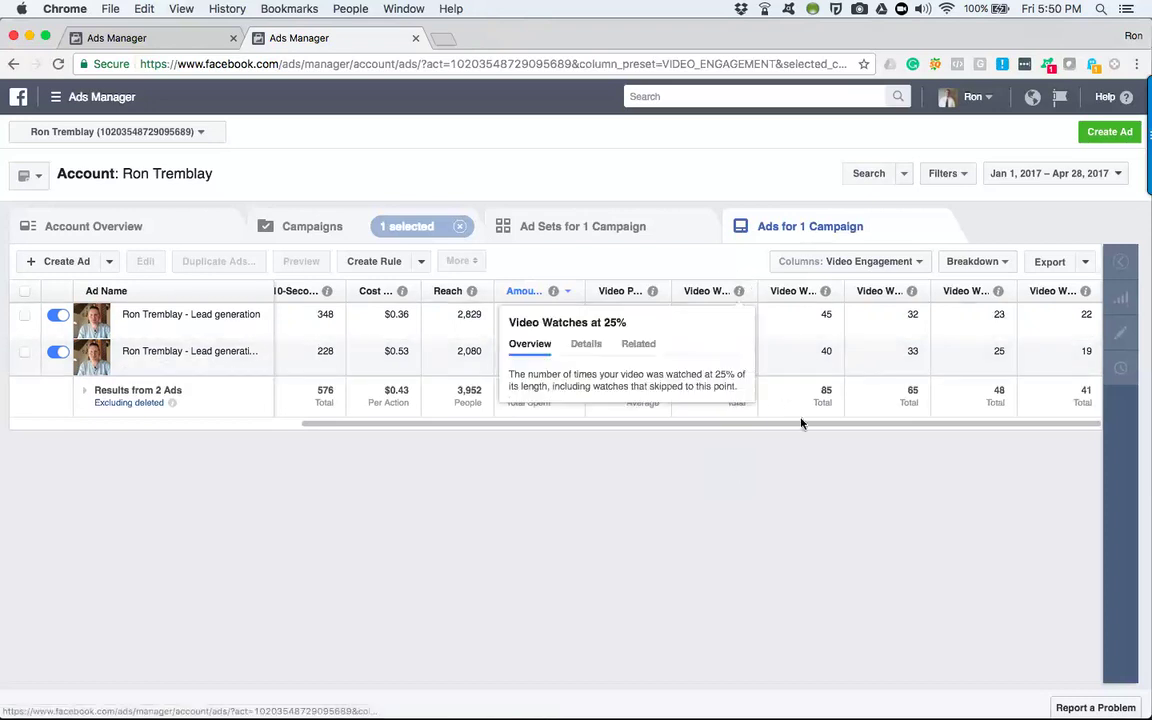
- Display the Video Watches at 75% card: watches reaching 75% of length, including skips
{"action": "mouse_move", "coordinate": [743, 296]}
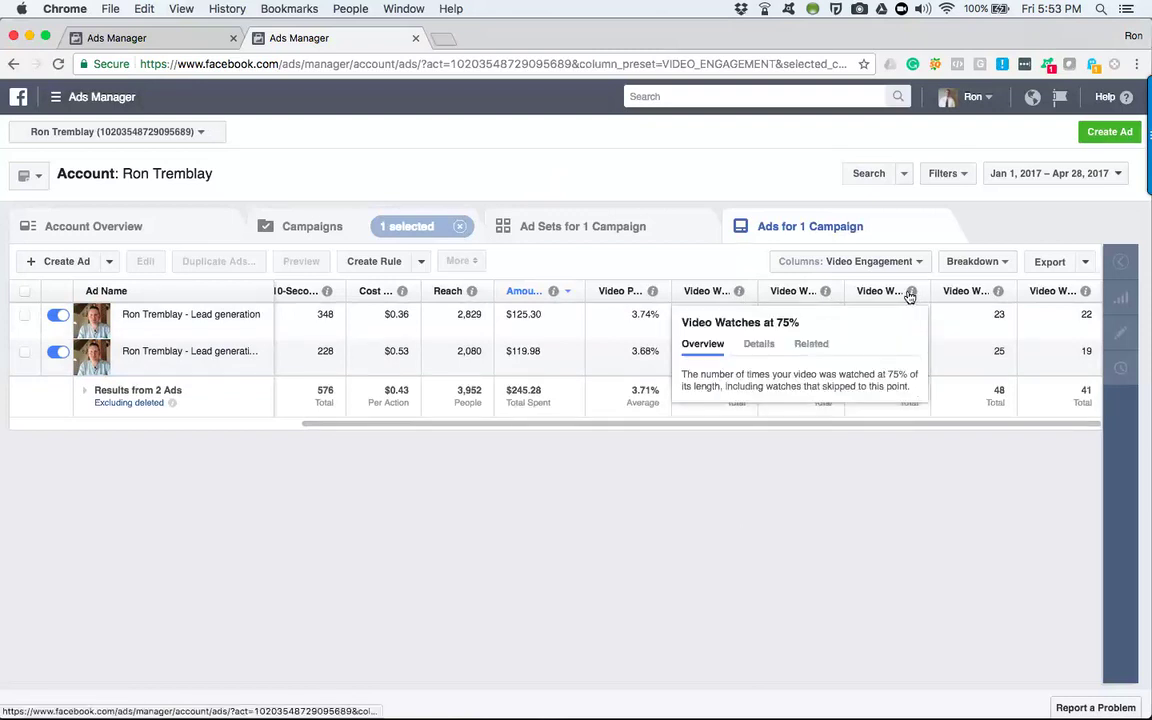
- Return to the first tab's Atlanta 23+ ad-set view with Engagement columns
{"action": "mouse_move", "coordinate": [998, 292]}
{"action": "mouse_move", "coordinate": [1081, 293]}
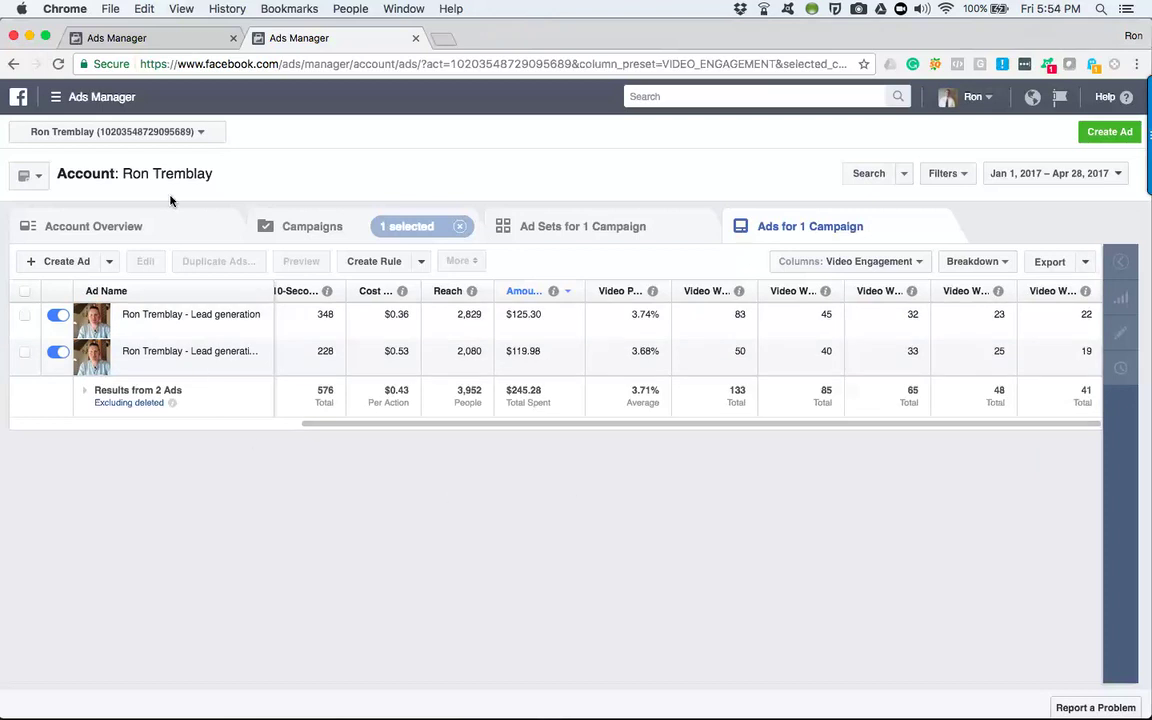
{"action": "left_click", "coordinate": [132, 42]}
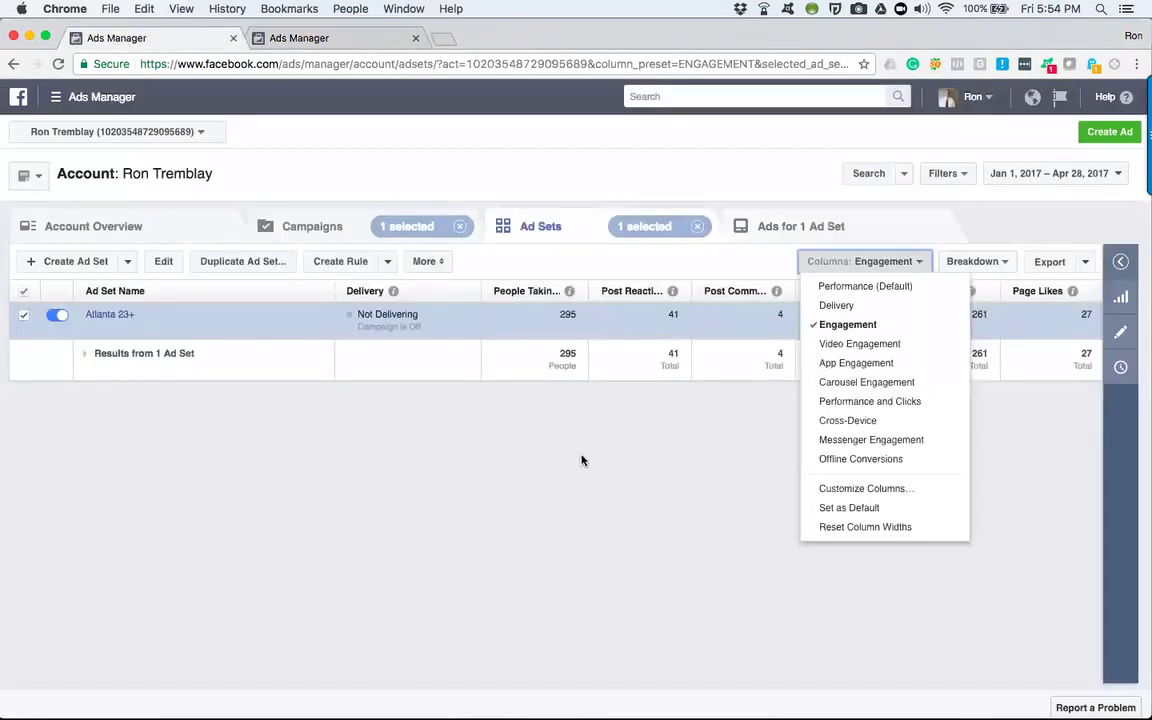
- Switch the Atlanta 23+ ad-set table to the Carousel Engagement column preset
{"action": "left_click", "coordinate": [870, 390]}
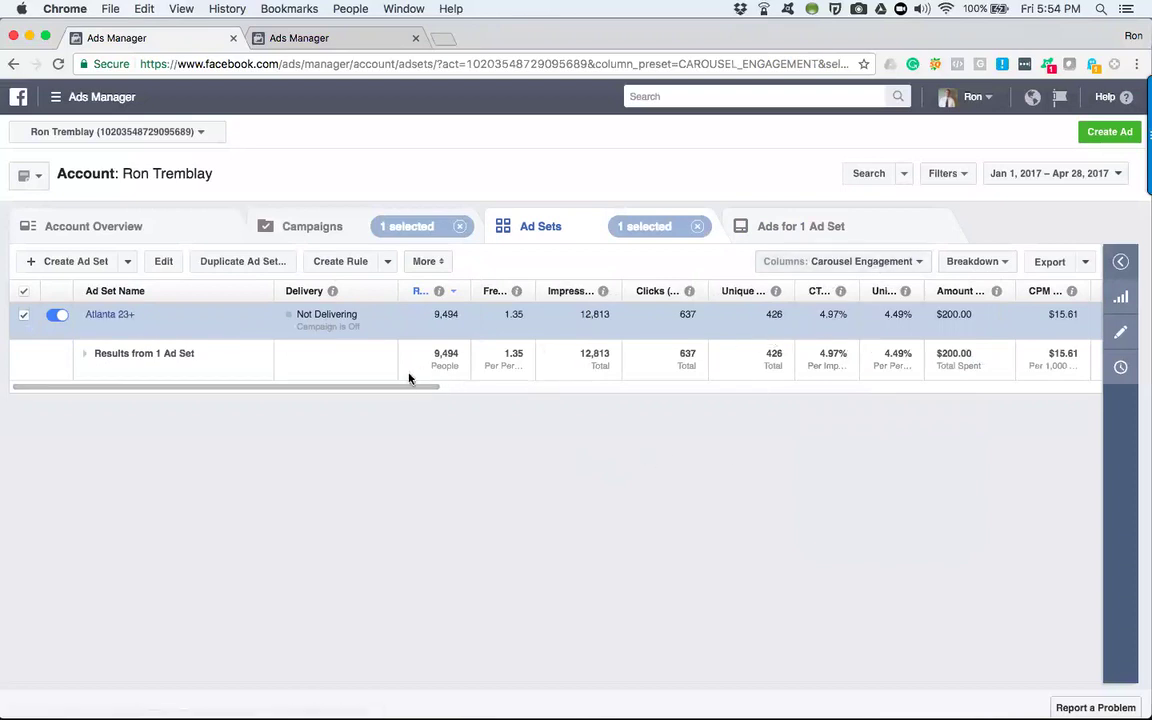
- Scroll the Carousel Engagement table right to reveal the Mobile, Website and Other columns
{"action": "left_click_drag", "start_coordinate": [373, 391], "coordinate": [468, 388]}
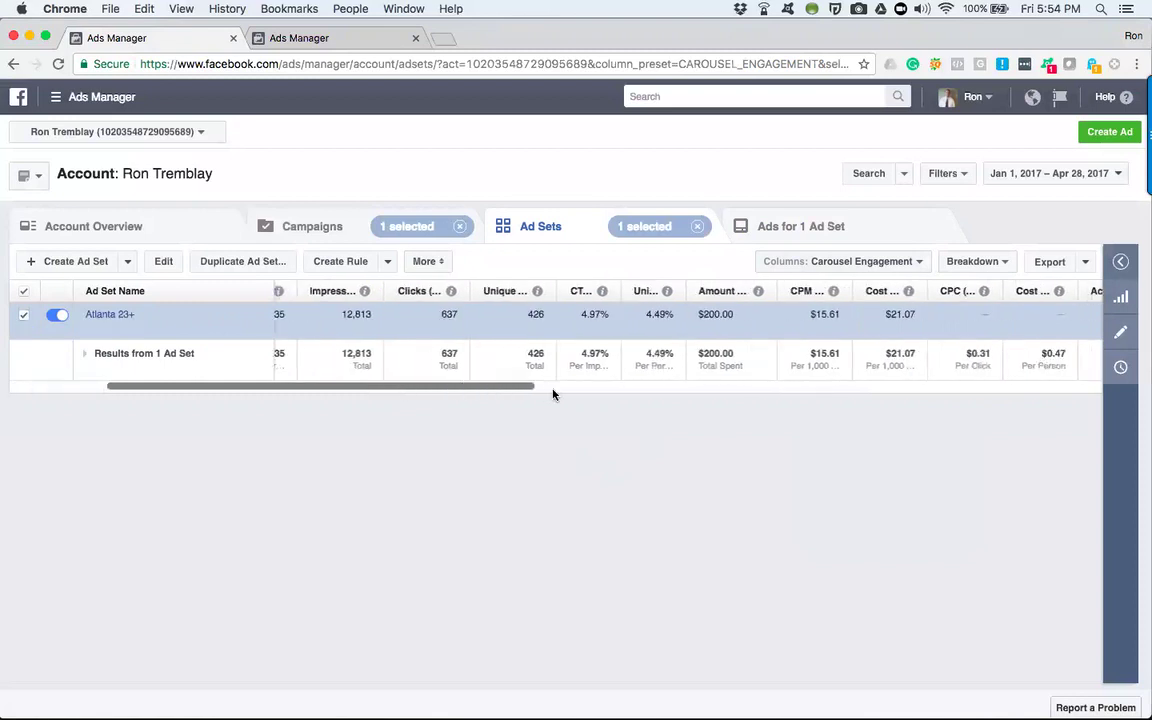
{"action": "scroll", "coordinate": [553, 394], "scroll_direction": "right", "scroll_amount": 8}
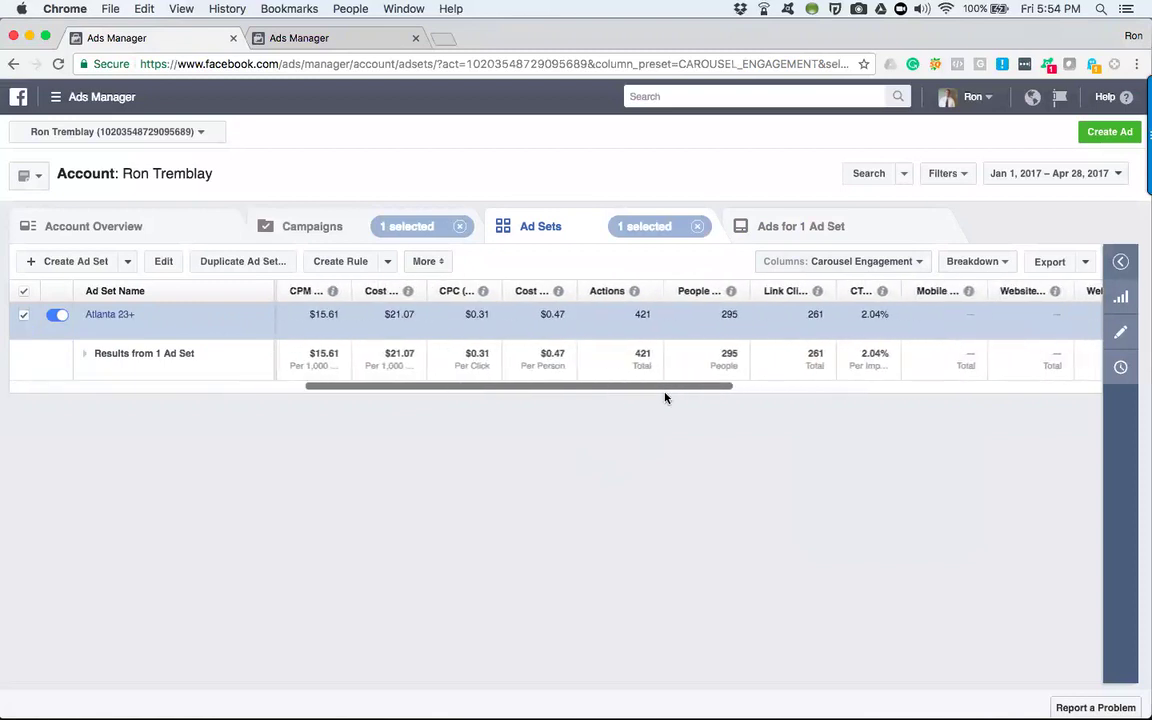
{"action": "left_click_drag", "start_coordinate": [665, 397], "coordinate": [818, 391]}
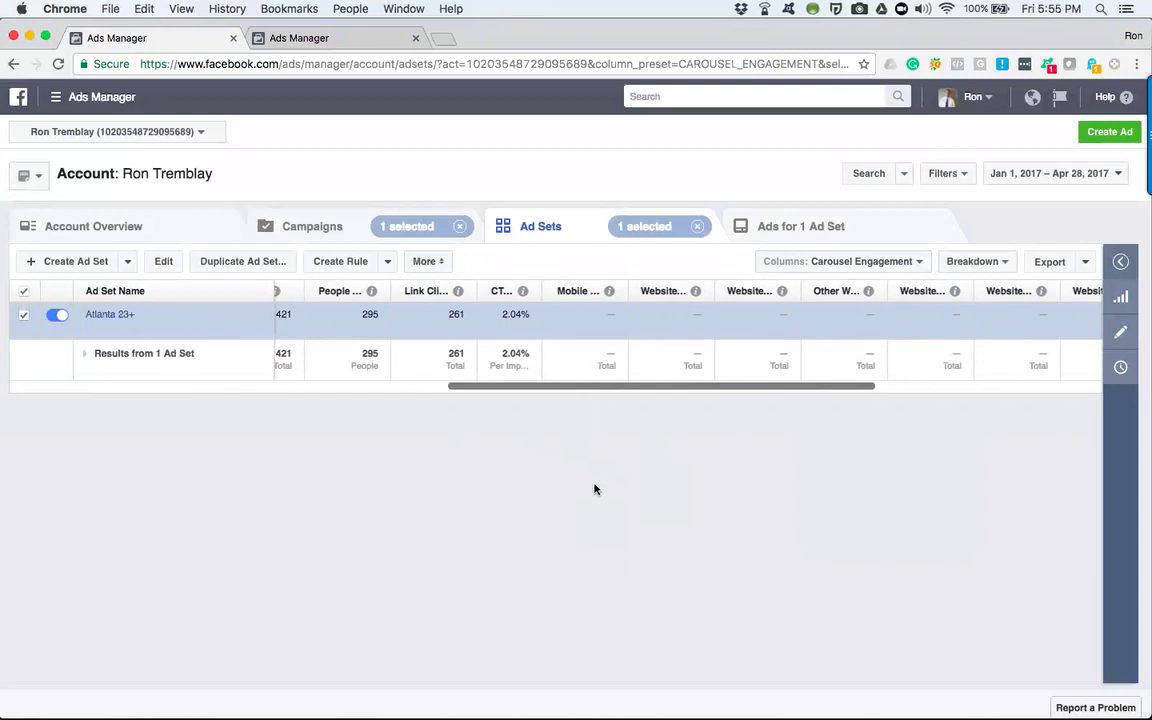
- Settle on the Performance and Clicks column preset after briefly trying Performance (Default)
{"action": "left_click", "coordinate": [855, 263]}
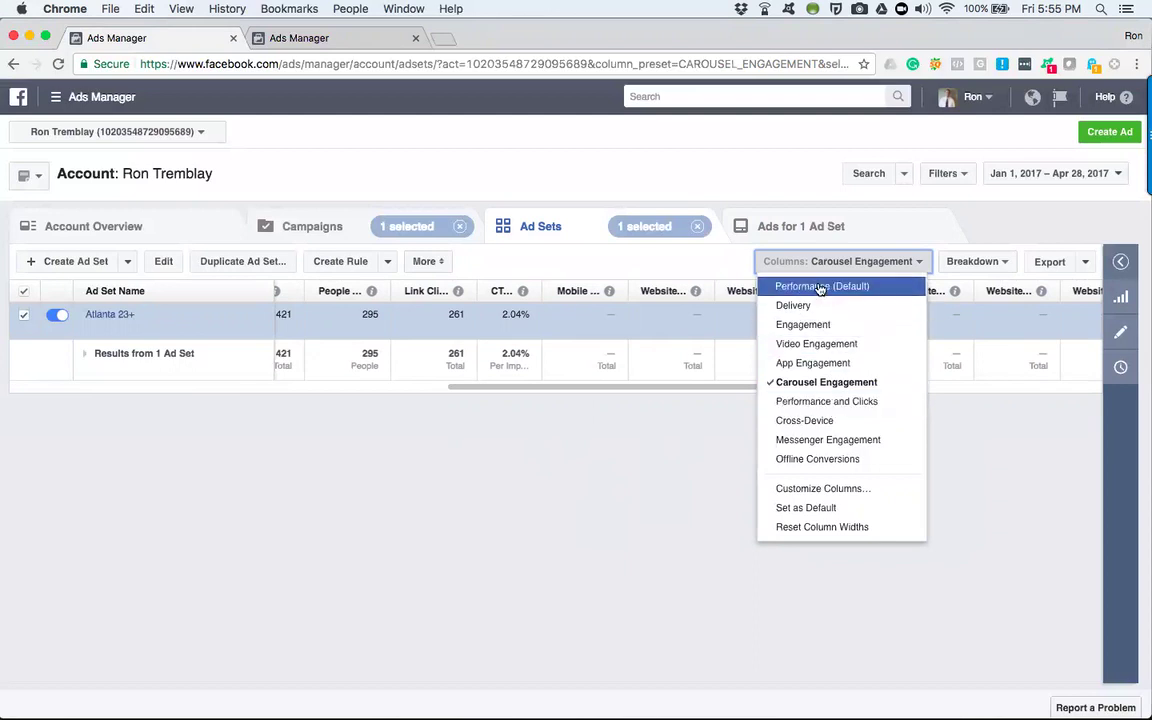
{"action": "left_click", "coordinate": [828, 401]}
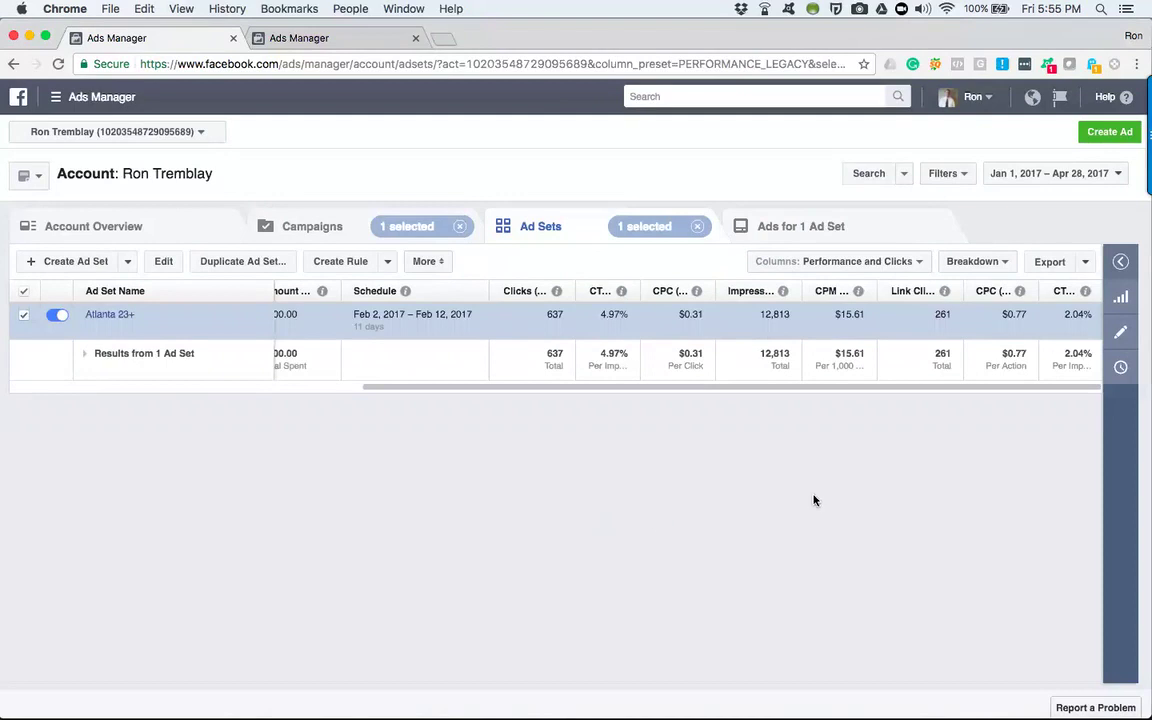
{"action": "left_click", "coordinate": [838, 262]}
{"action": "left_click", "coordinate": [814, 286]}
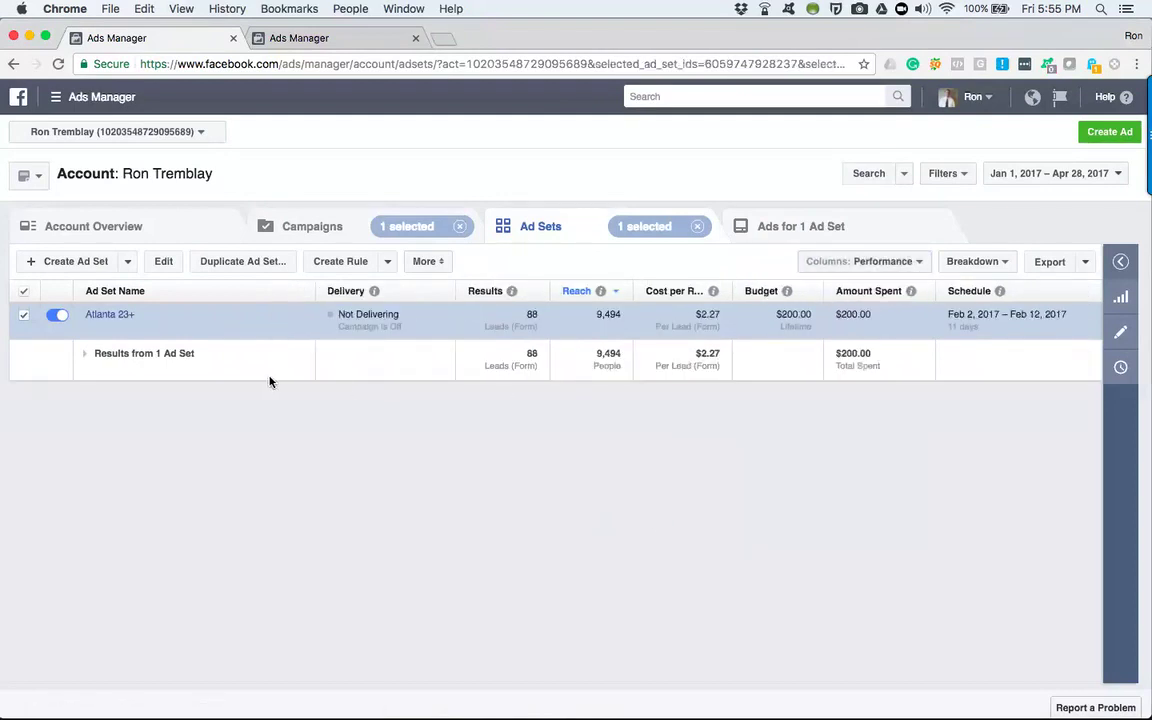
{"action": "left_click", "coordinate": [910, 261]}
{"action": "left_click", "coordinate": [862, 401]}
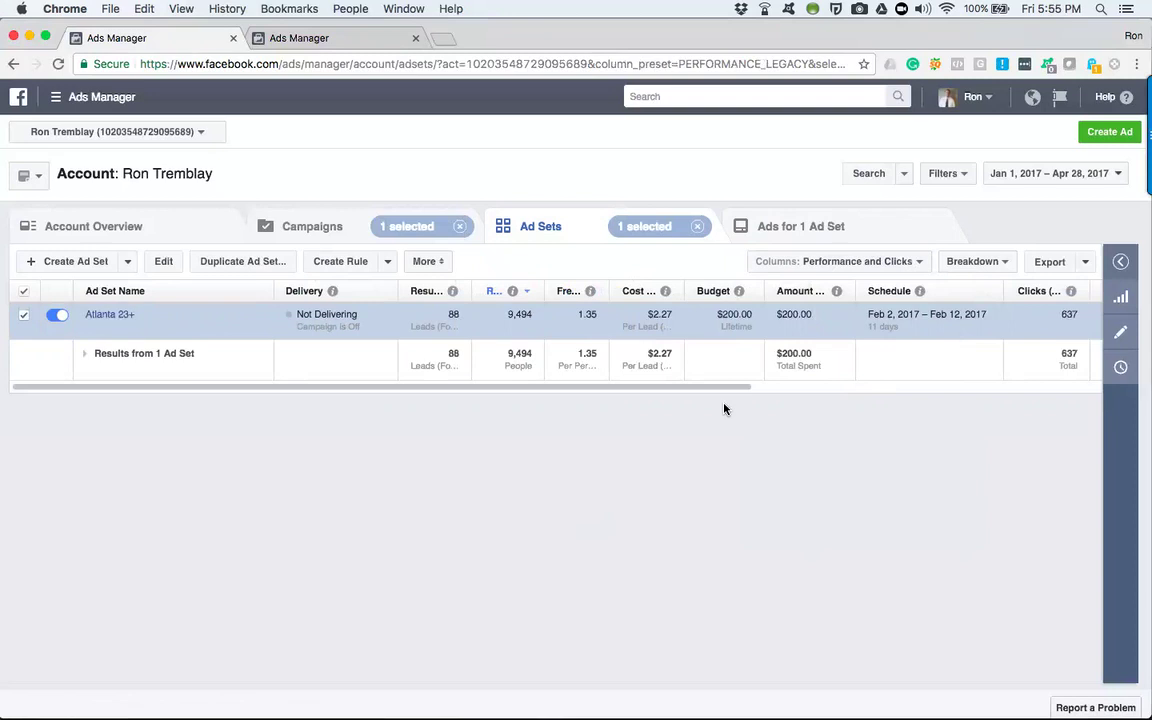
- Scroll the ad-set table right and highlight Atlanta 23+'s 4.97% CTR value
{"action": "left_click_drag", "start_coordinate": [699, 388], "coordinate": [1034, 391]}
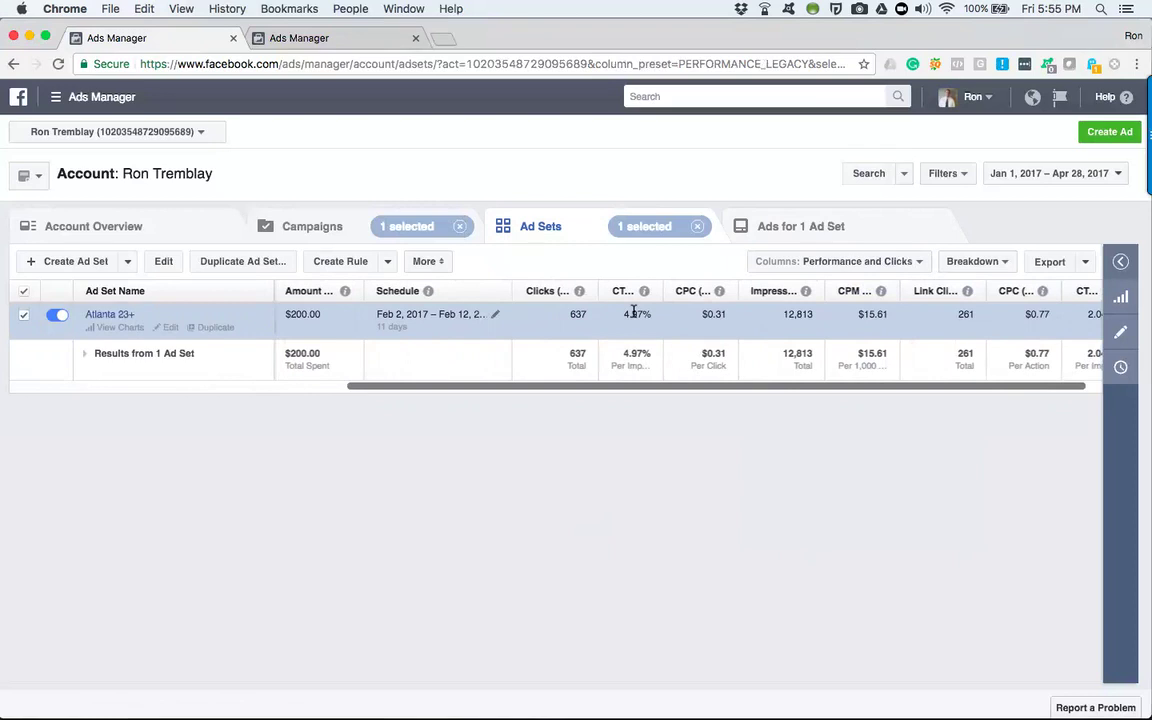
{"action": "left_click_drag", "start_coordinate": [625, 314], "coordinate": [640, 312]}
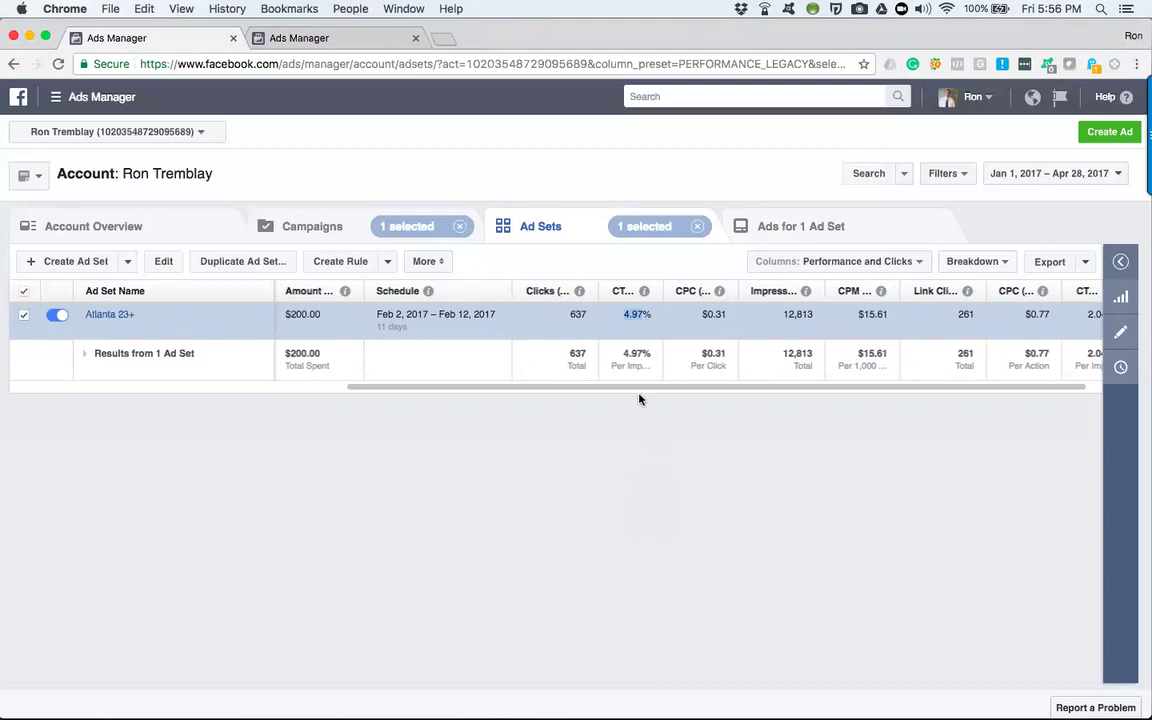
{"action": "left_click_drag", "start_coordinate": [638, 387], "coordinate": [654, 388]}
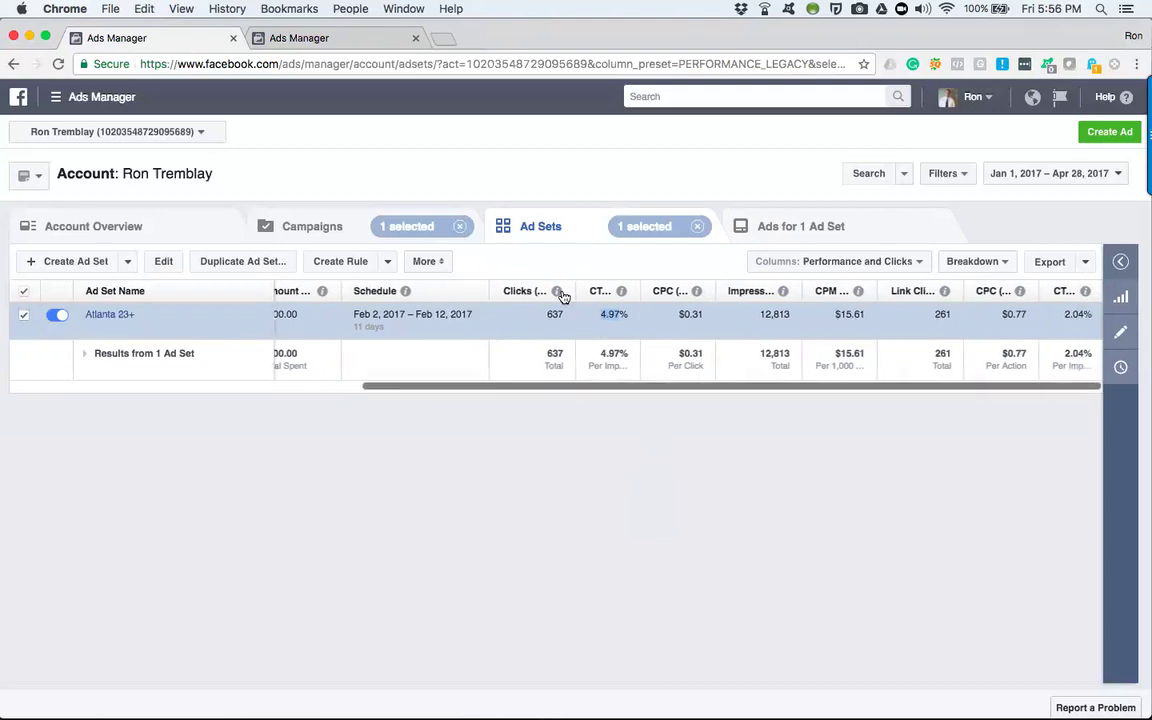
{"action": "mouse_move", "coordinate": [556, 297]}
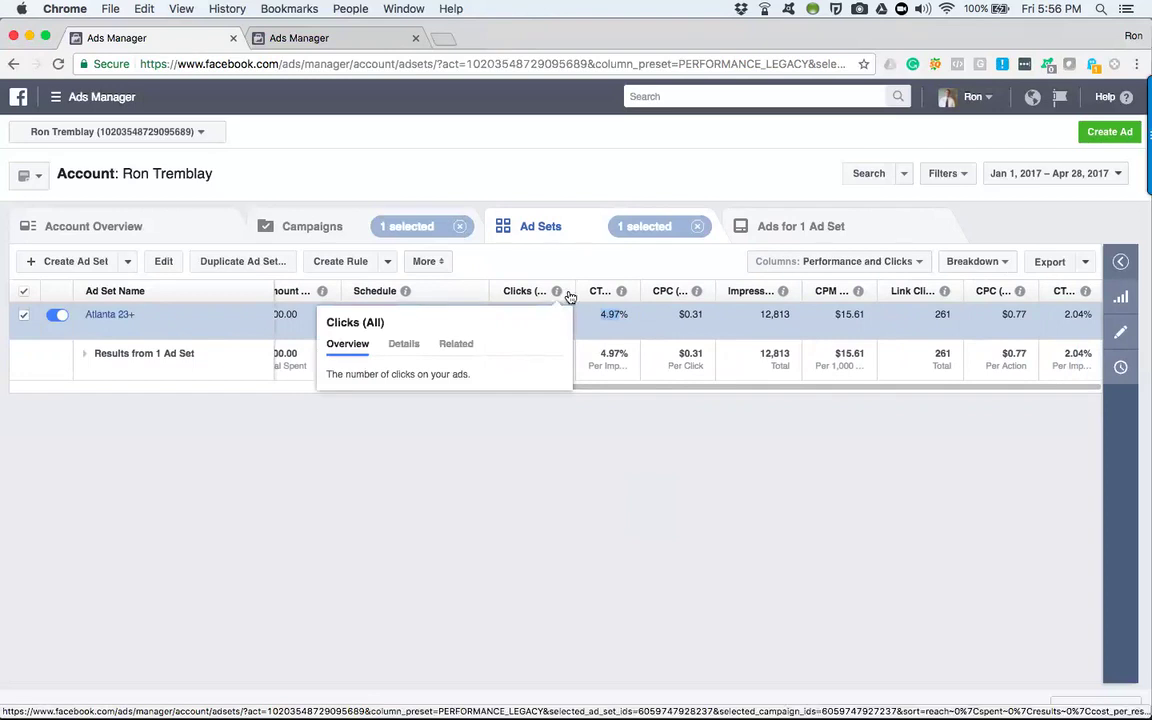
{"action": "mouse_move", "coordinate": [623, 292]}
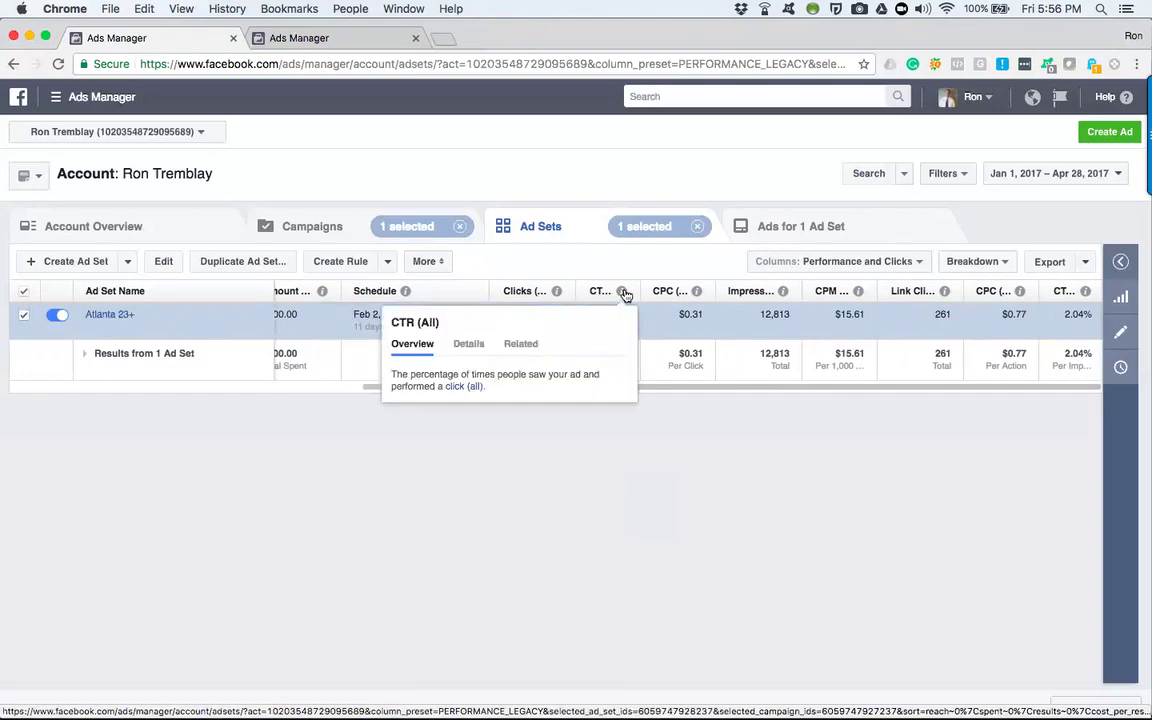
{"action": "mouse_move", "coordinate": [696, 297]}
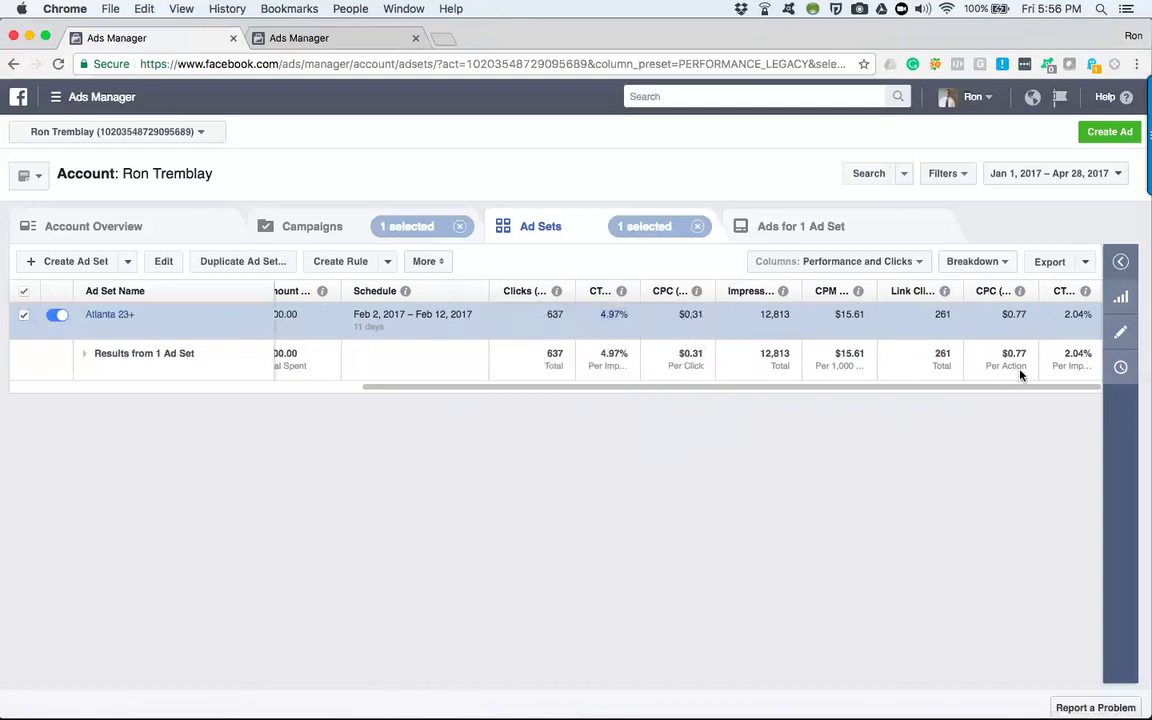
{"action": "mouse_move", "coordinate": [1022, 295]}
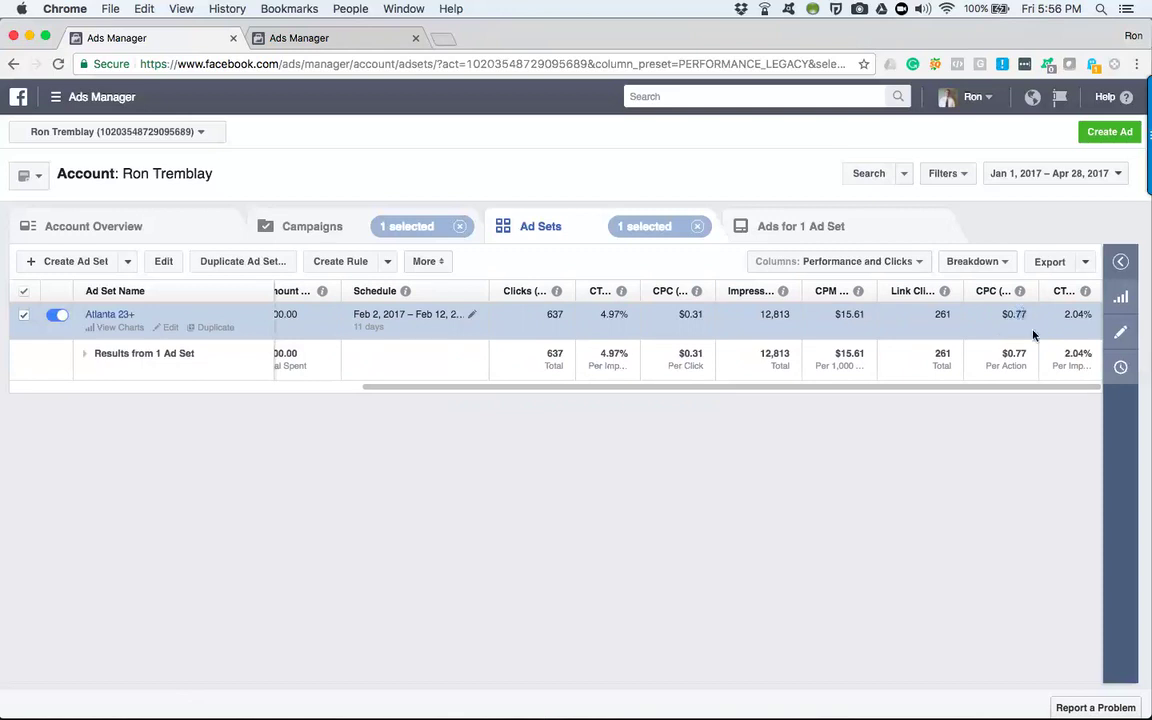
{"action": "mouse_move", "coordinate": [1086, 297]}
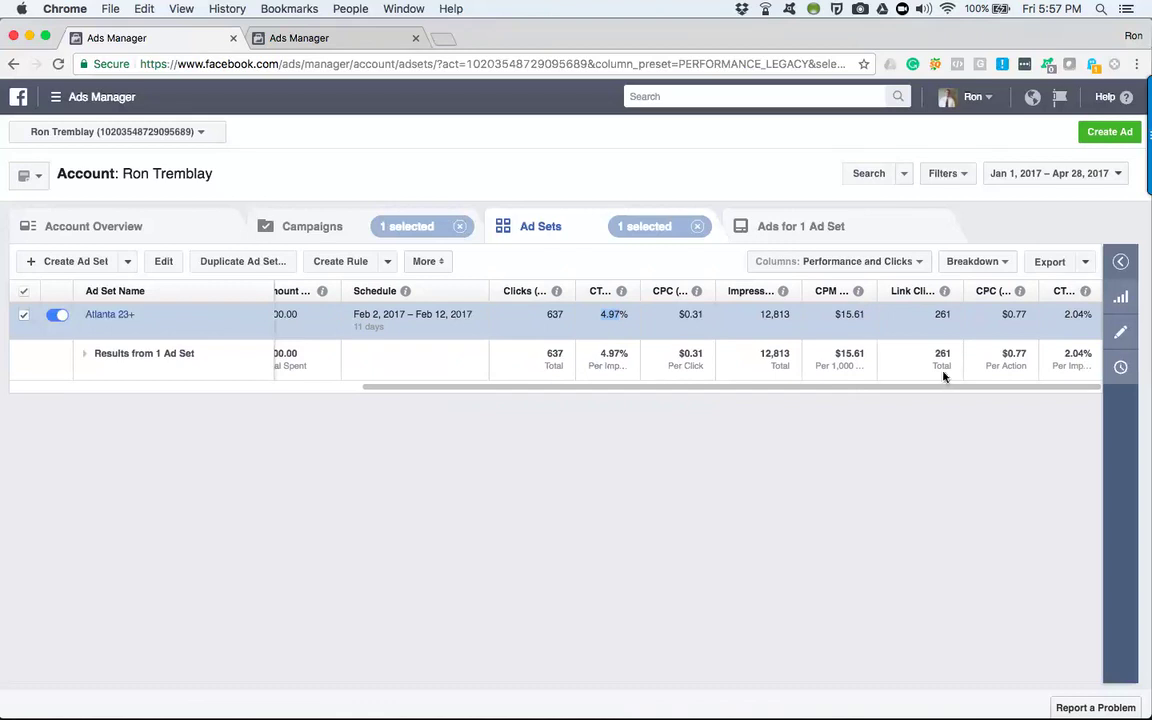
{"action": "mouse_move", "coordinate": [943, 293]}
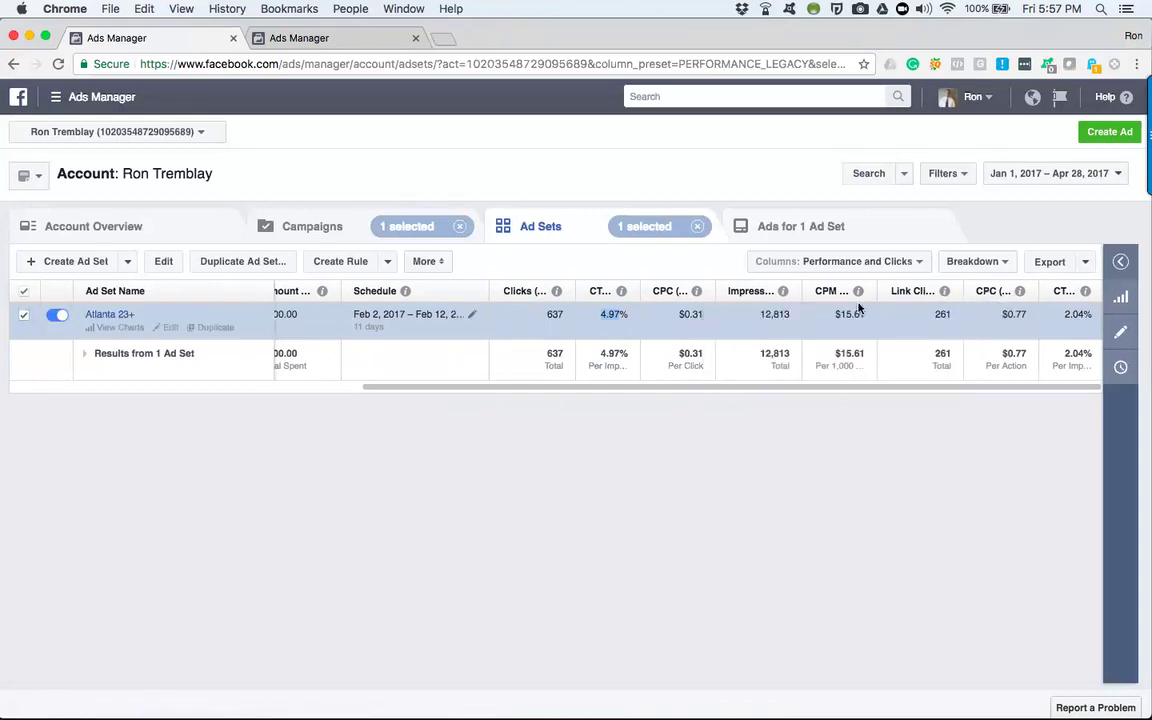
{"action": "mouse_move", "coordinate": [859, 293]}
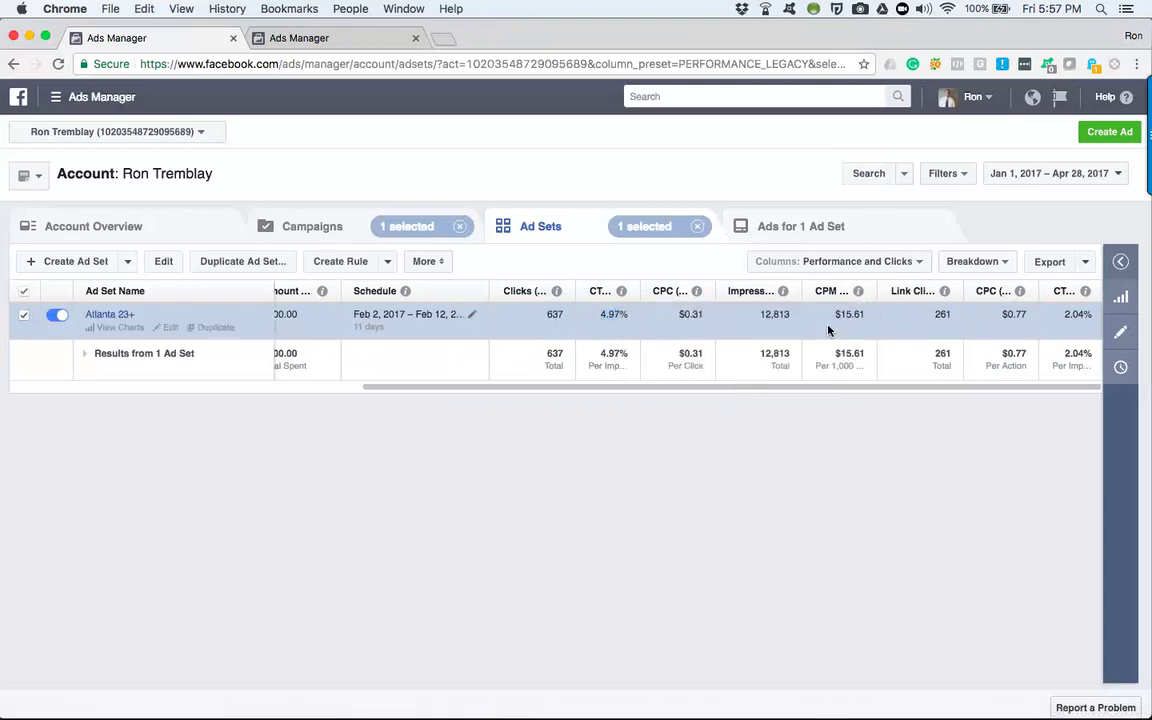
- Switch the ad-set table's column preset from Performance and Clicks to Cross-Device
{"action": "left_click", "coordinate": [882, 262]}
{"action": "left_click", "coordinate": [835, 420]}
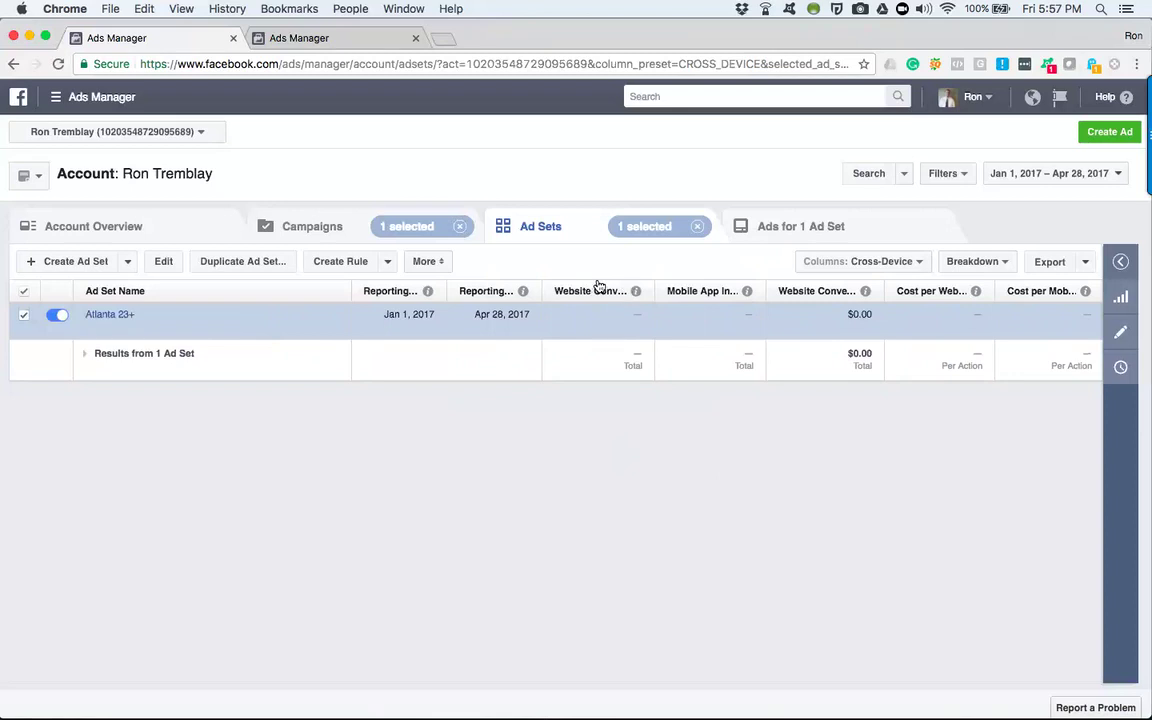
{"action": "mouse_move", "coordinate": [640, 296]}
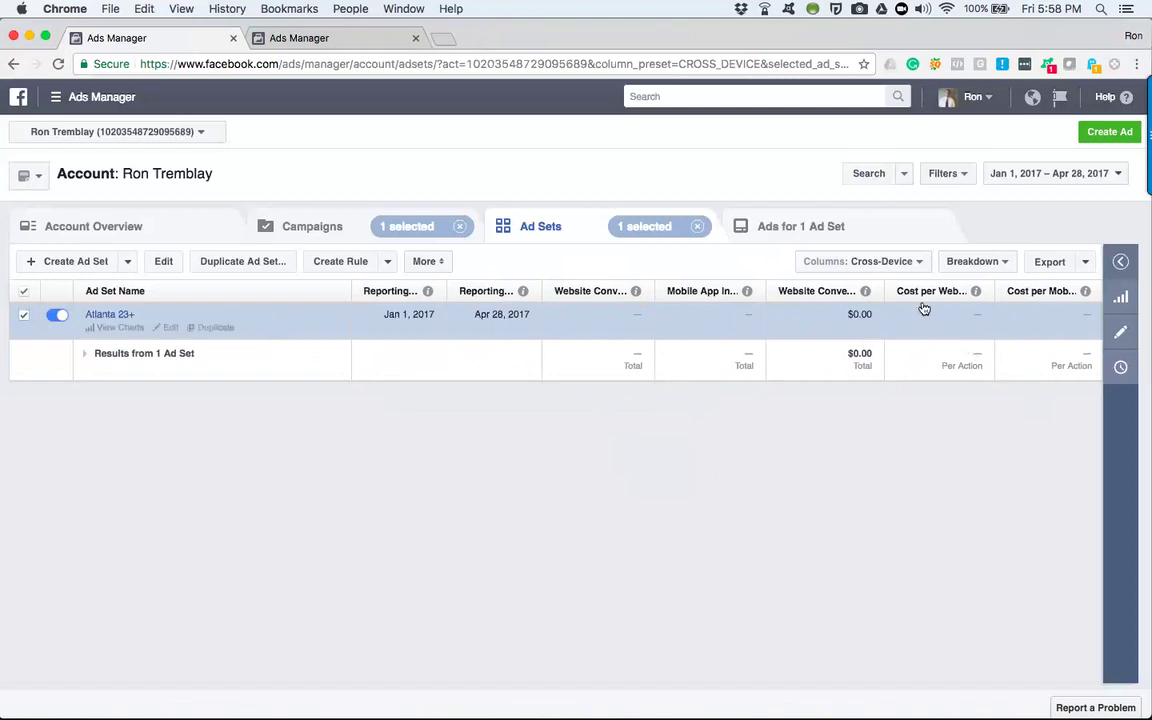
- Switch the column preset to Messenger Engagement, then to Offline Conversions
{"action": "left_click", "coordinate": [912, 263]}
{"action": "left_click", "coordinate": [889, 446]}
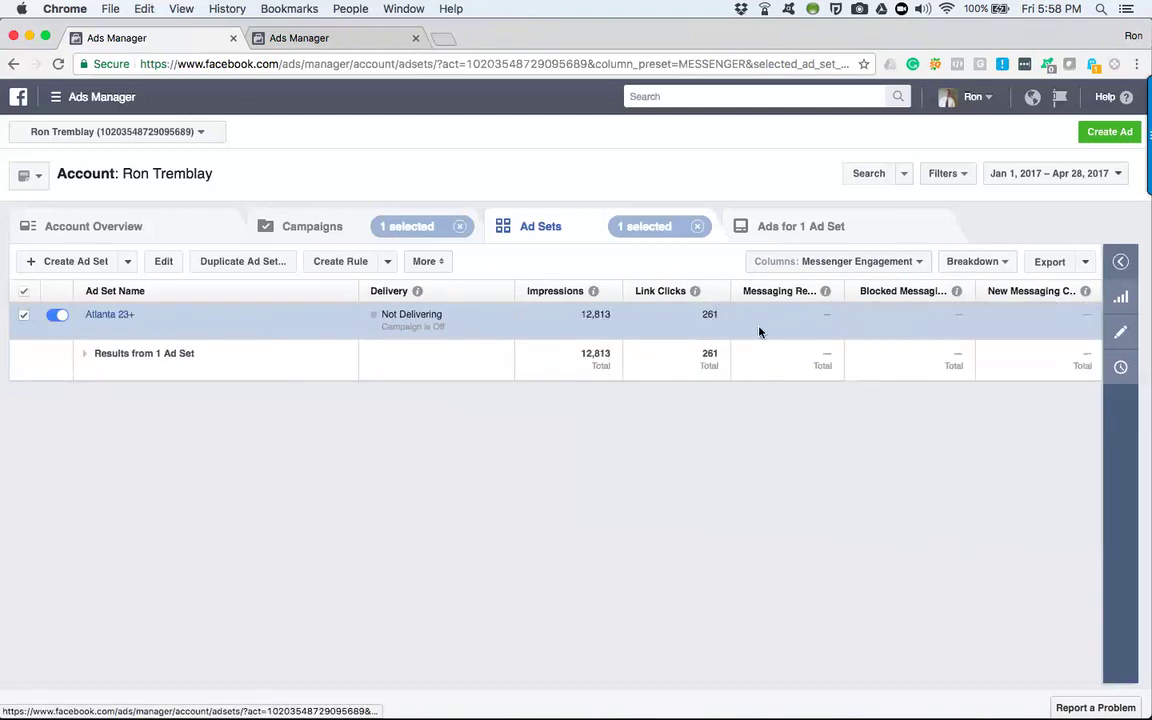
{"action": "left_click", "coordinate": [880, 263]}
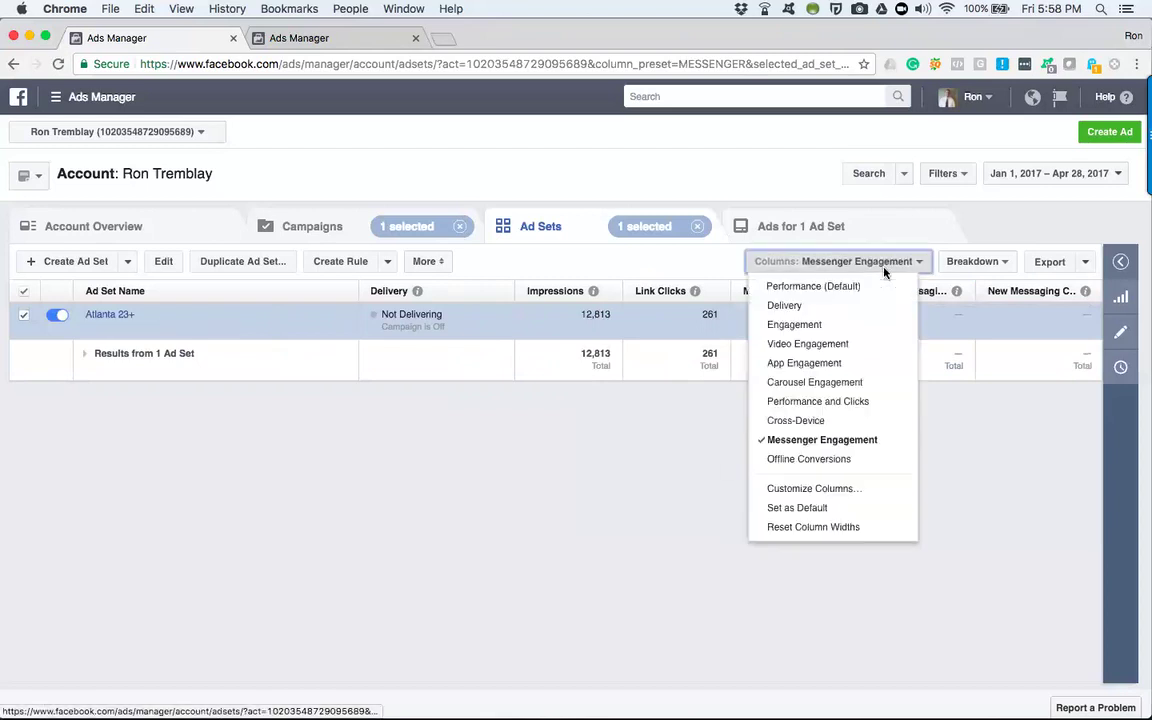
{"action": "left_click", "coordinate": [839, 460]}
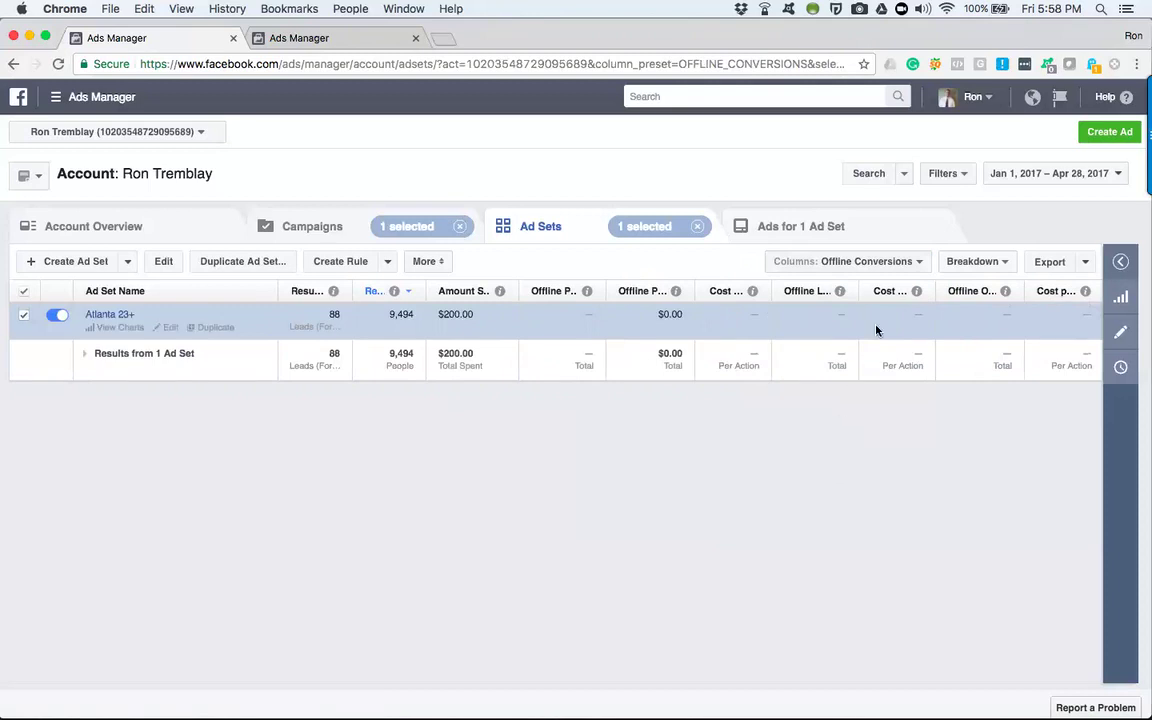
- Open the Columns preset dropdown from the Offline Conversions view
{"action": "left_click", "coordinate": [911, 263]}
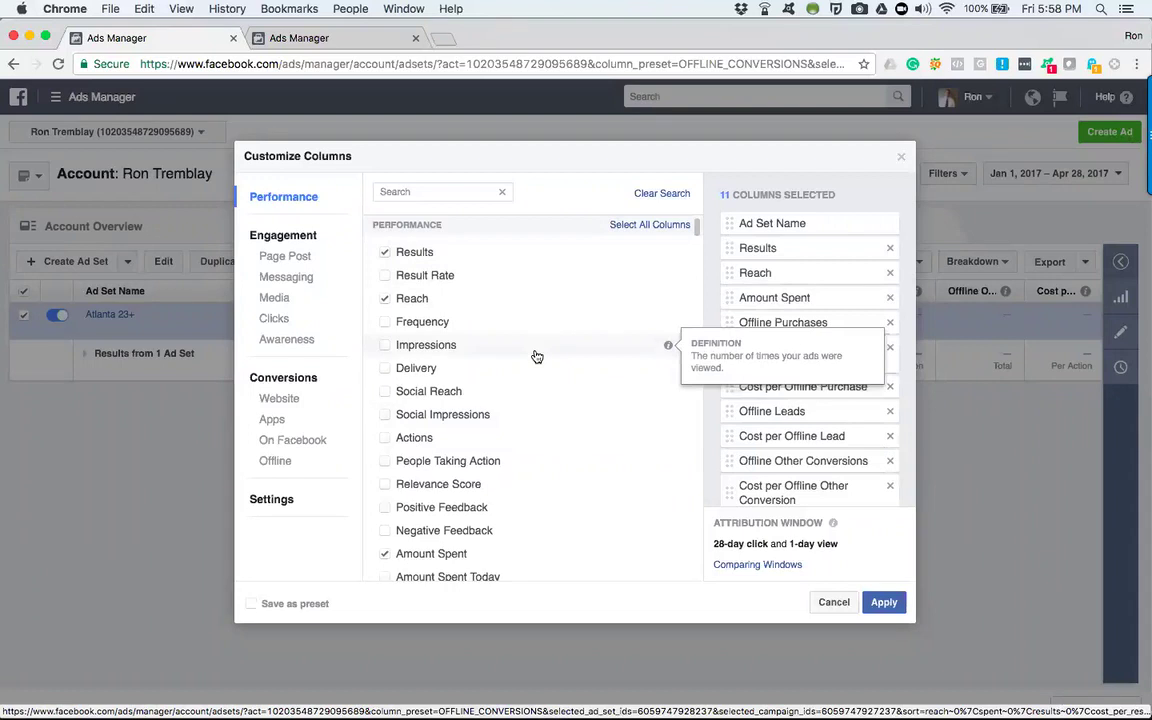
- Scroll the Customize Columns list down to the Engagement > Page Post section
{"action": "scroll", "coordinate": [537, 357], "scroll_direction": "down", "scroll_amount": 5}
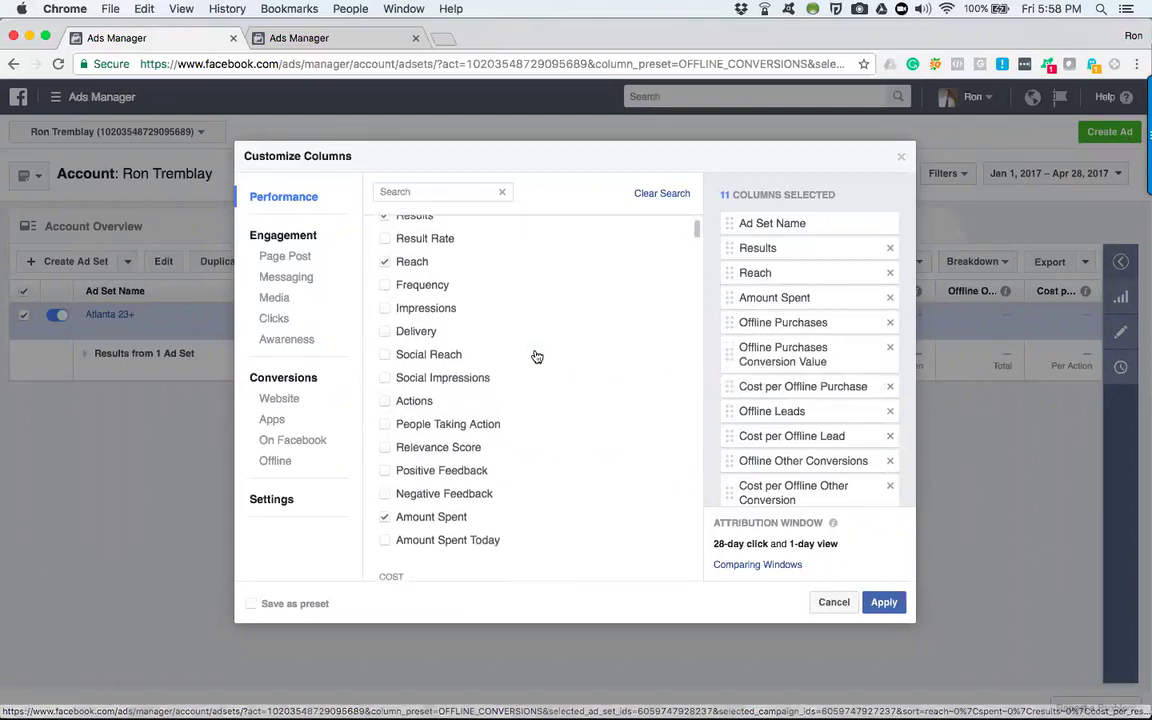
{"action": "scroll", "coordinate": [537, 357], "scroll_direction": "down", "scroll_amount": 2}
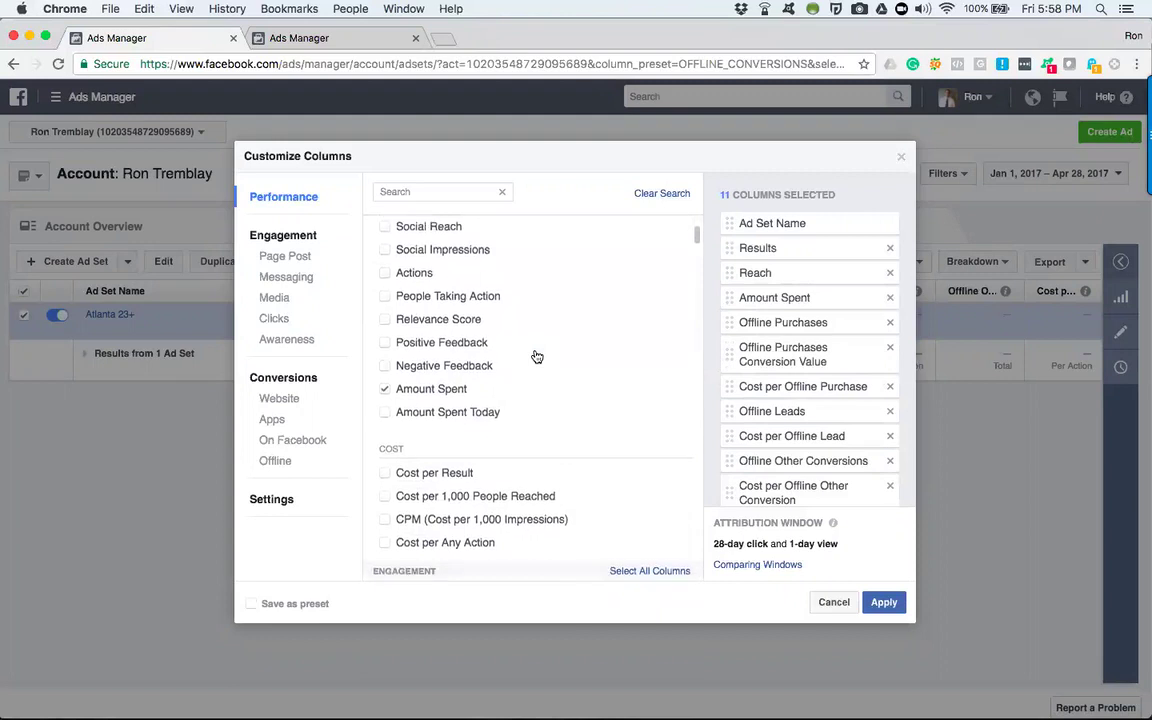
{"action": "scroll", "coordinate": [536, 357], "scroll_direction": "down", "scroll_amount": 1}
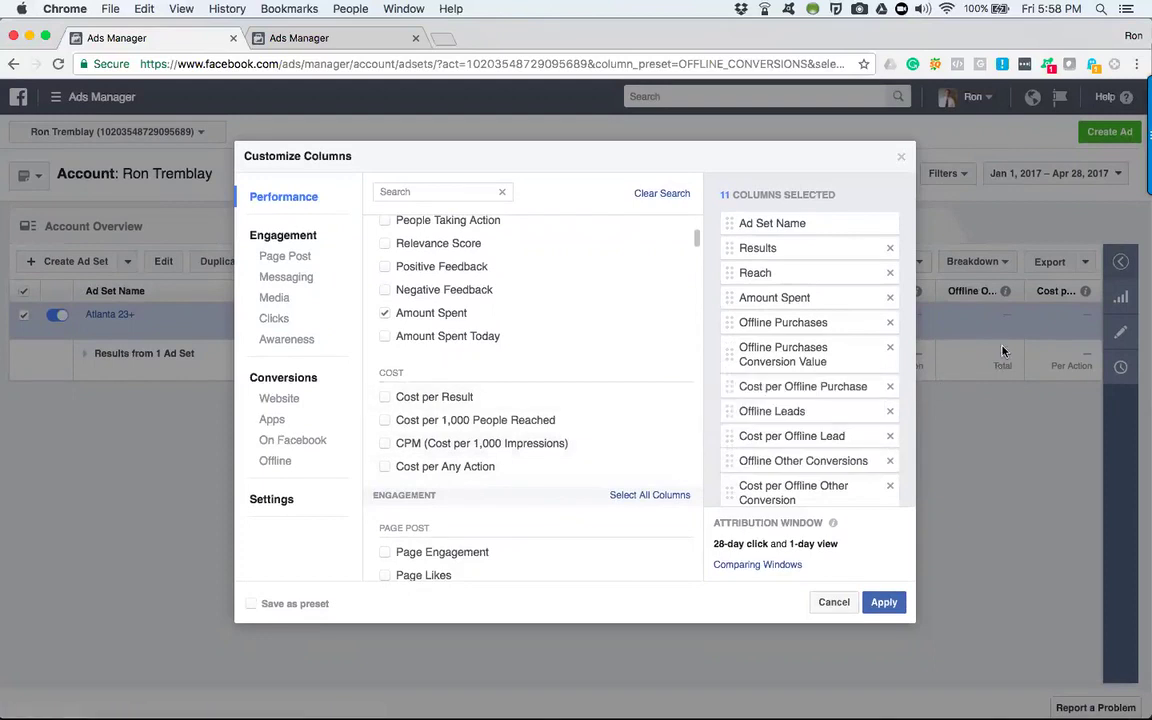
{"action": "scroll", "coordinate": [628, 434], "scroll_direction": "down", "scroll_amount": 3}
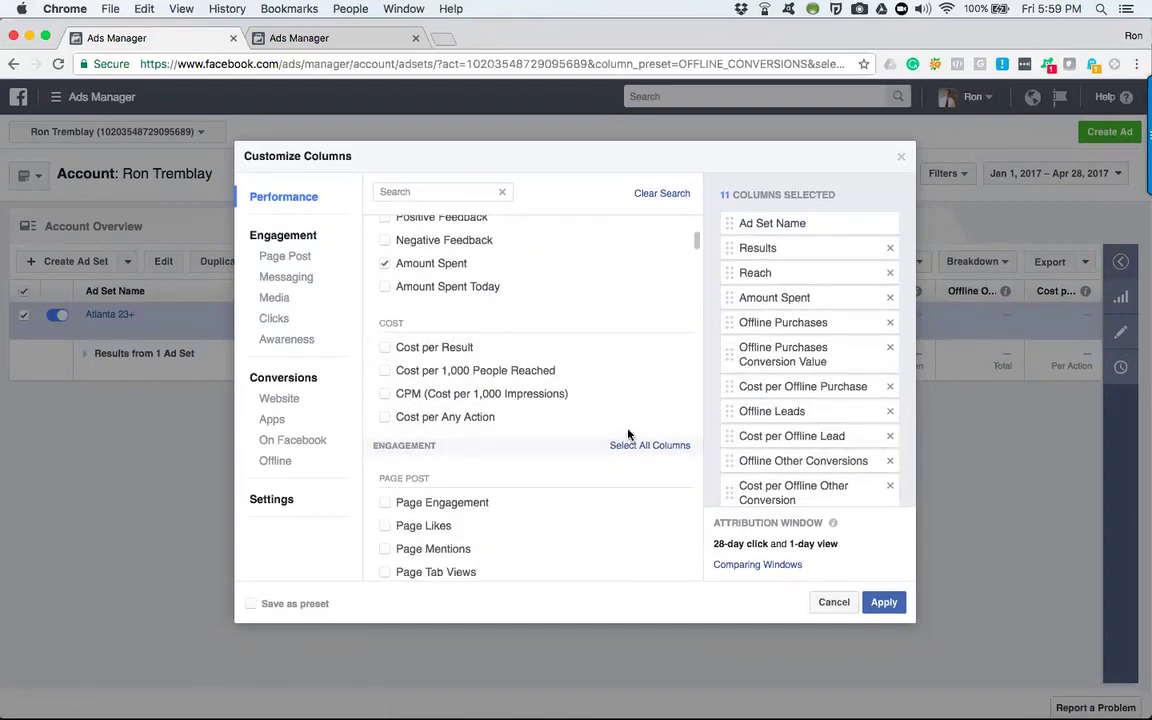
{"action": "scroll", "coordinate": [630, 518], "scroll_direction": "down", "scroll_amount": 5}
{"action": "scroll", "coordinate": [630, 518], "scroll_direction": "down", "scroll_amount": 5}
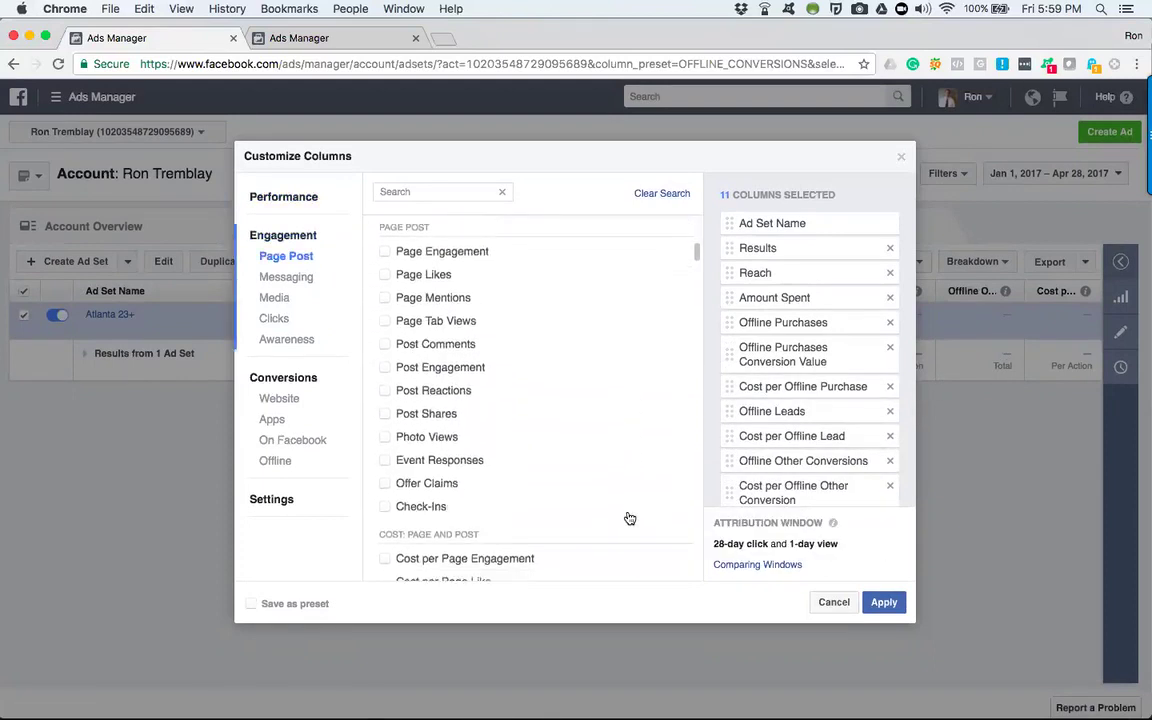
- Tick nine Page Post metrics, Page Engagement through Photo Views, leaving Event Responses unticked
{"action": "mouse_move", "coordinate": [392, 305]}
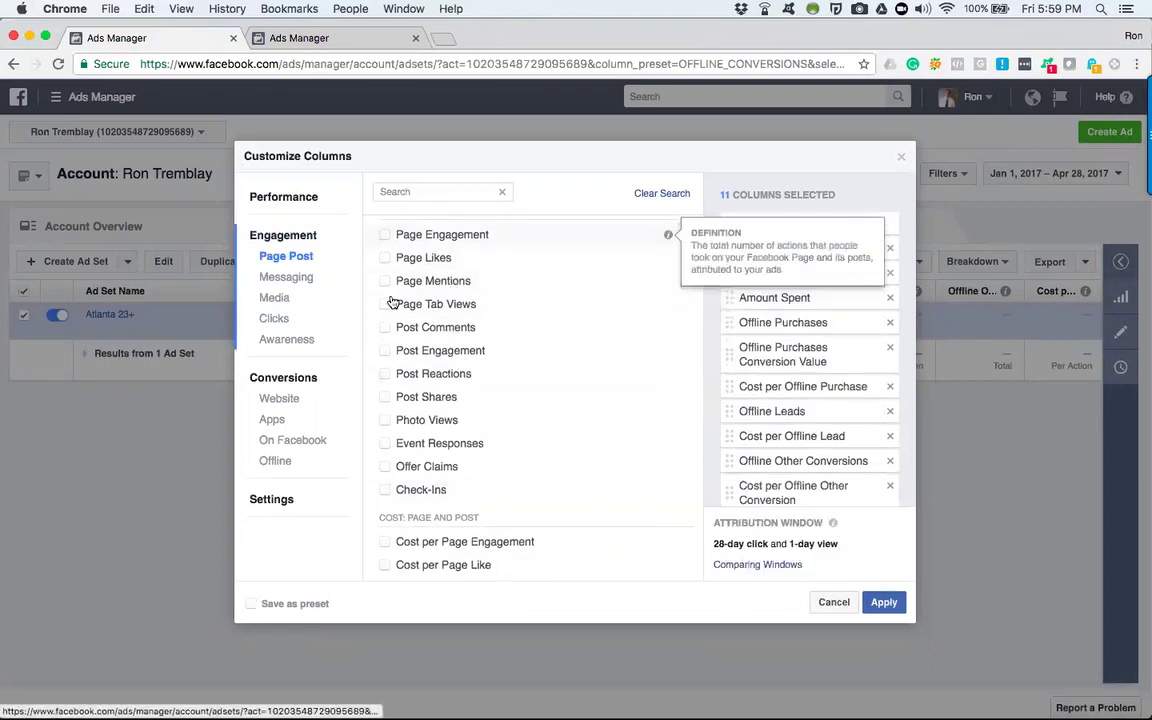
{"action": "left_click", "coordinate": [384, 234]}
{"action": "left_click", "coordinate": [384, 259]}
{"action": "left_click", "coordinate": [384, 281]}
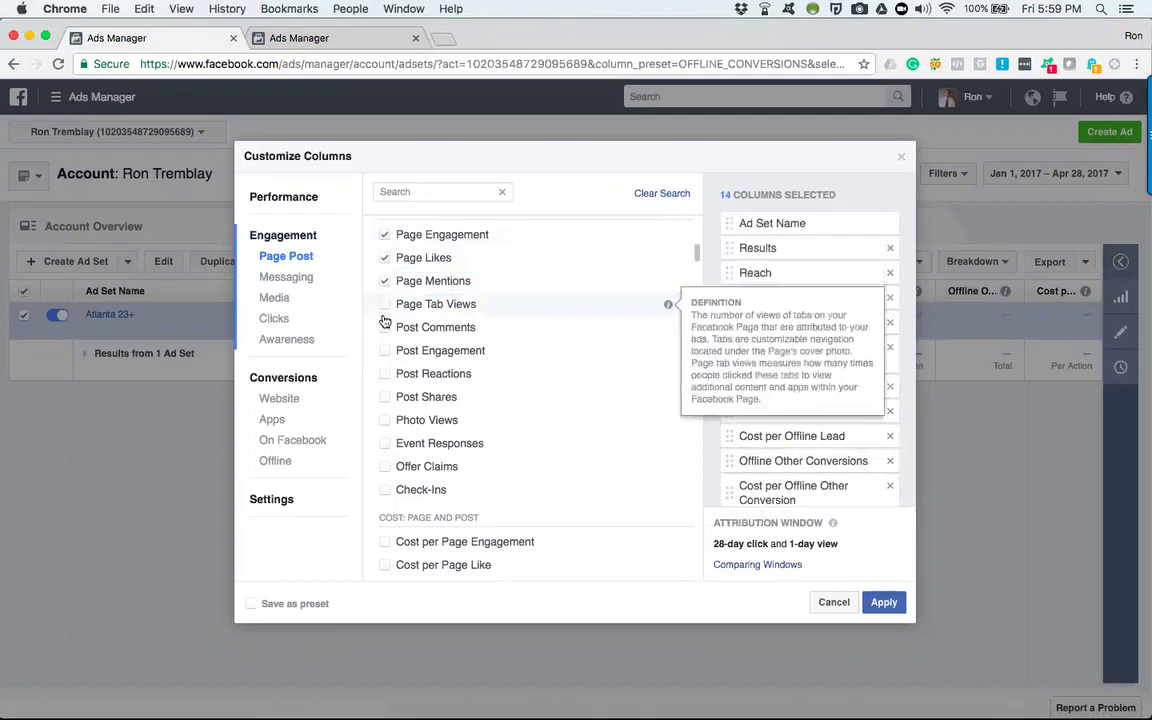
{"action": "left_click", "coordinate": [384, 304]}
{"action": "left_click", "coordinate": [383, 351]}
{"action": "left_click", "coordinate": [385, 328]}
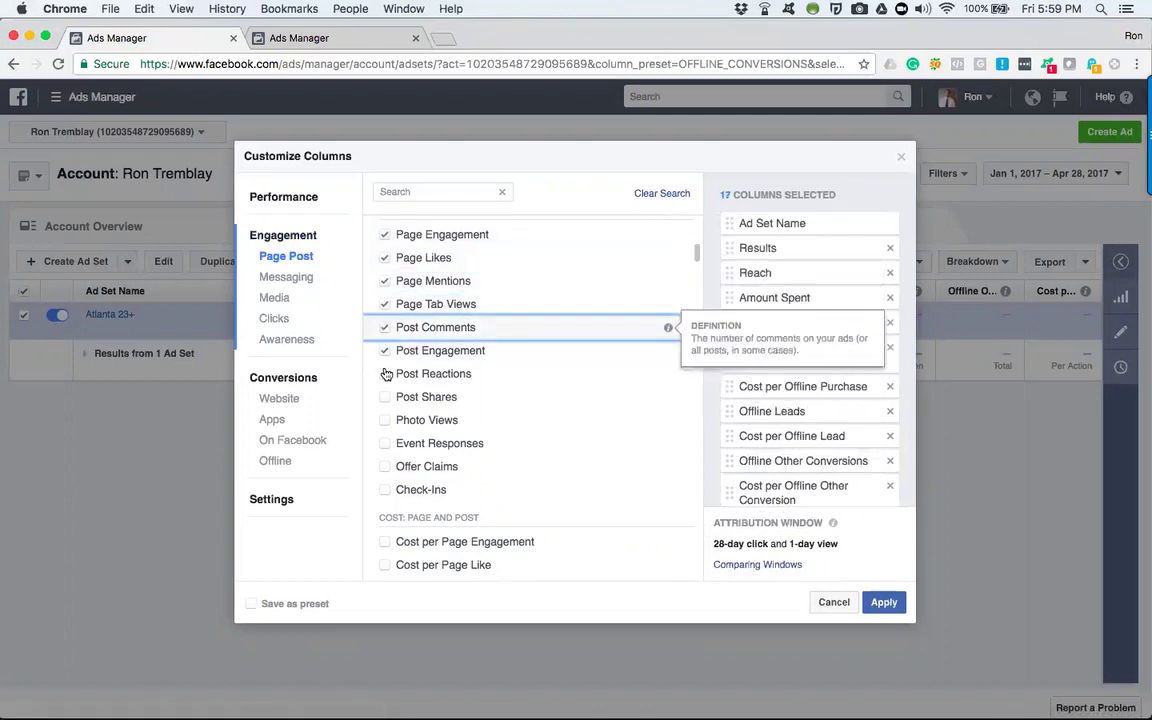
{"action": "left_click", "coordinate": [385, 374]}
{"action": "left_click", "coordinate": [385, 397]}
{"action": "left_click", "coordinate": [384, 443]}
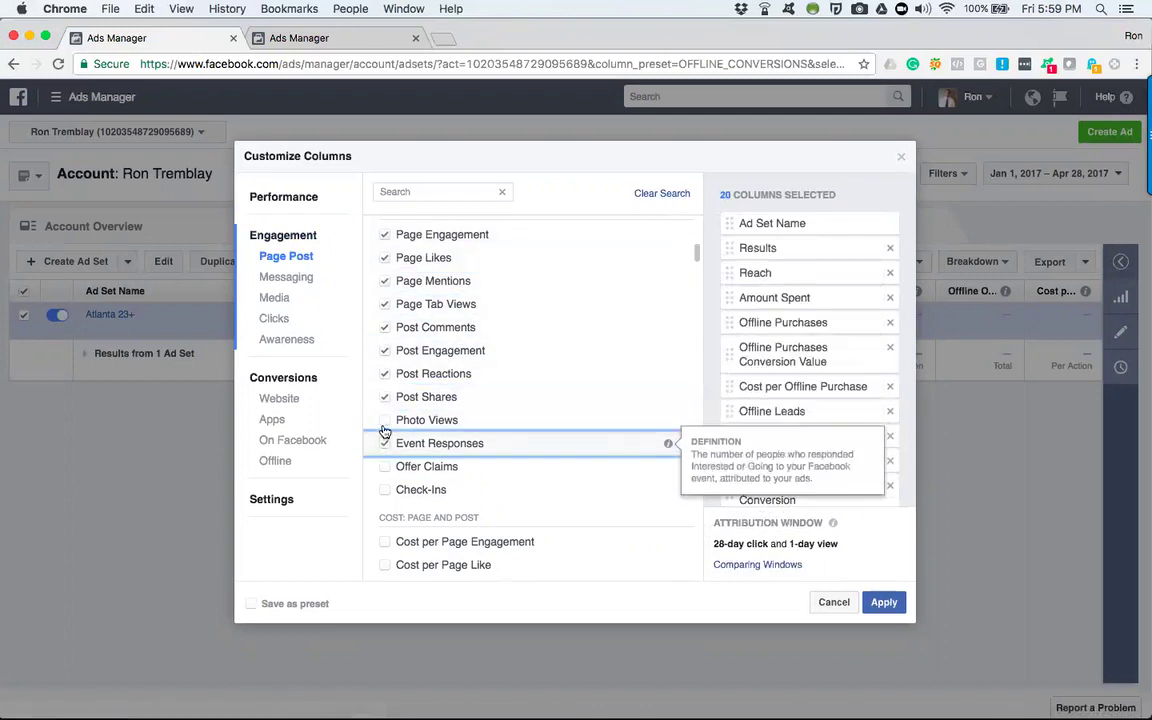
{"action": "left_click", "coordinate": [384, 420]}
{"action": "left_click", "coordinate": [385, 446]}
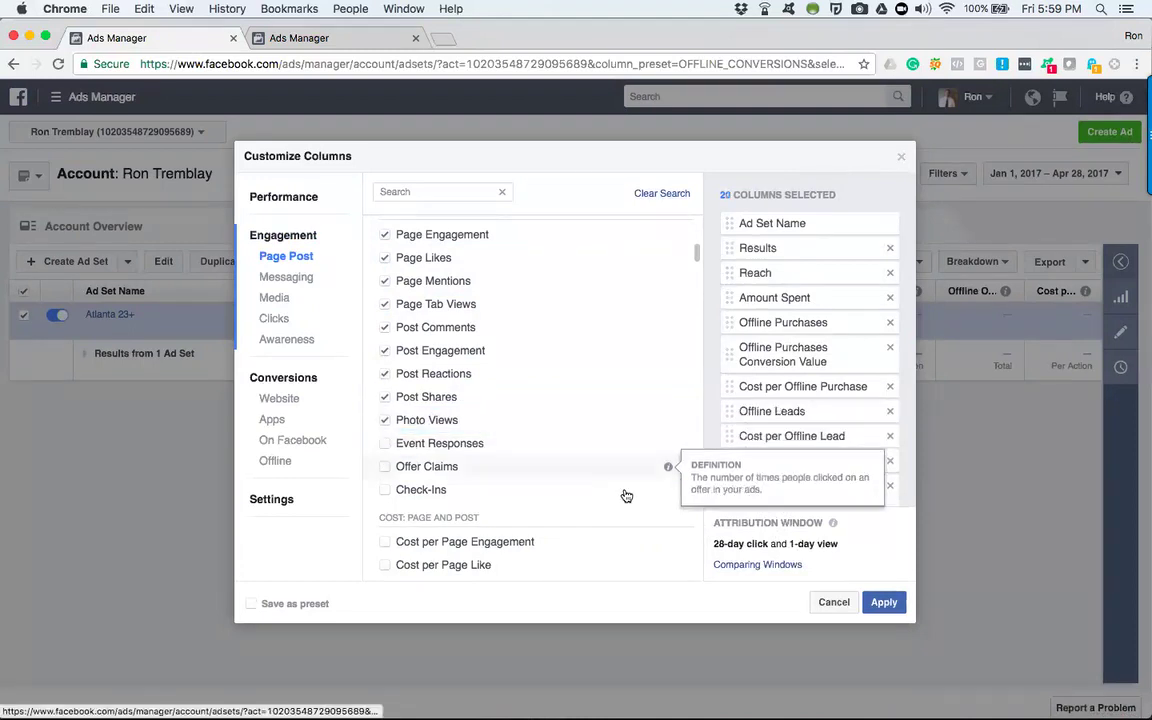
{"action": "scroll", "coordinate": [625, 491], "scroll_direction": "down", "scroll_amount": 3}
{"action": "scroll", "coordinate": [625, 493], "scroll_direction": "down", "scroll_amount": 3}
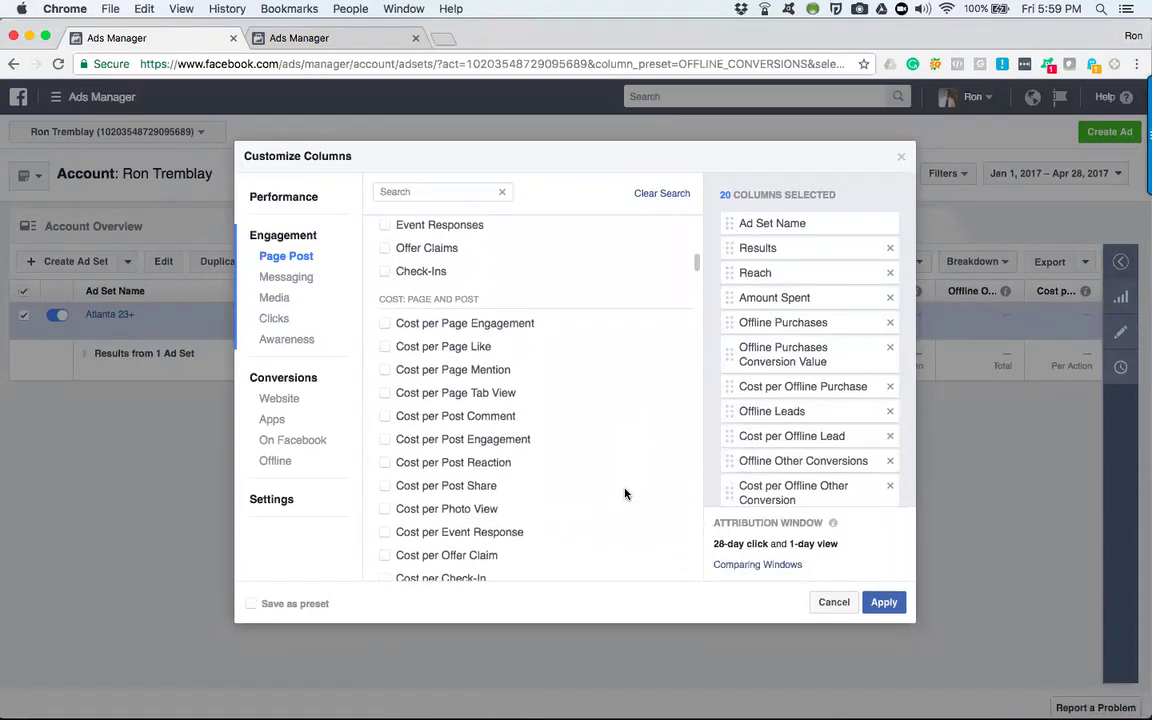
{"action": "scroll", "coordinate": [622, 492], "scroll_direction": "down", "scroll_amount": 2}
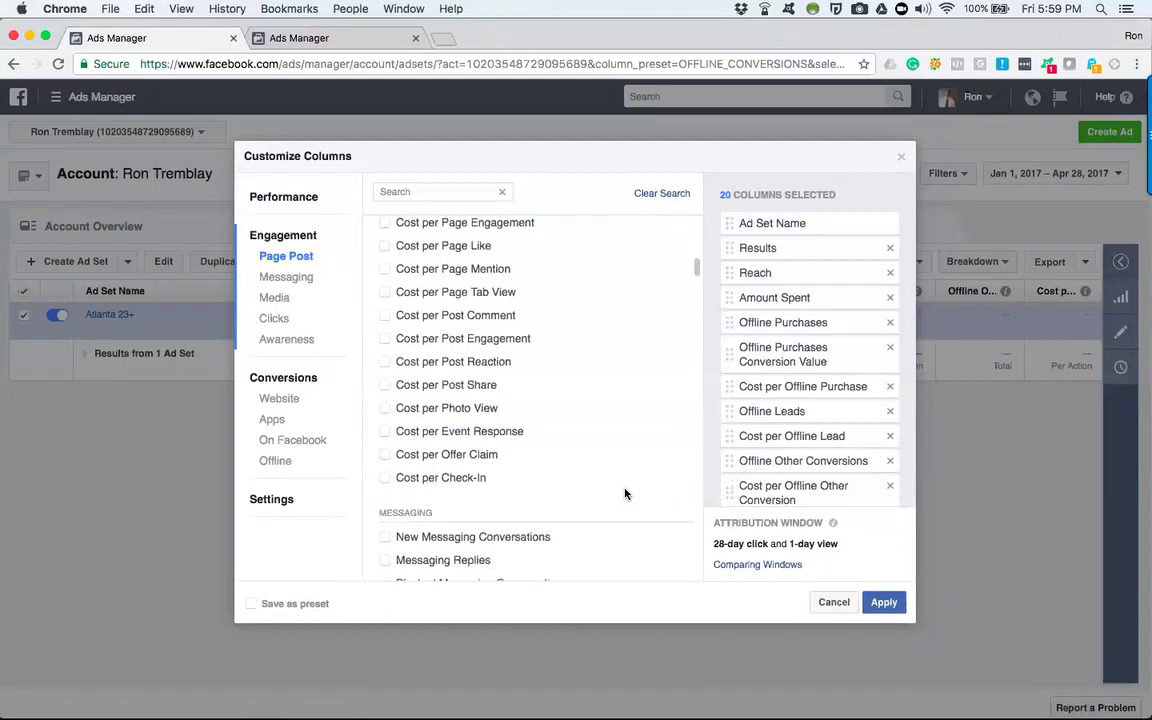
{"action": "scroll", "coordinate": [600, 487], "scroll_direction": "down", "scroll_amount": 4}
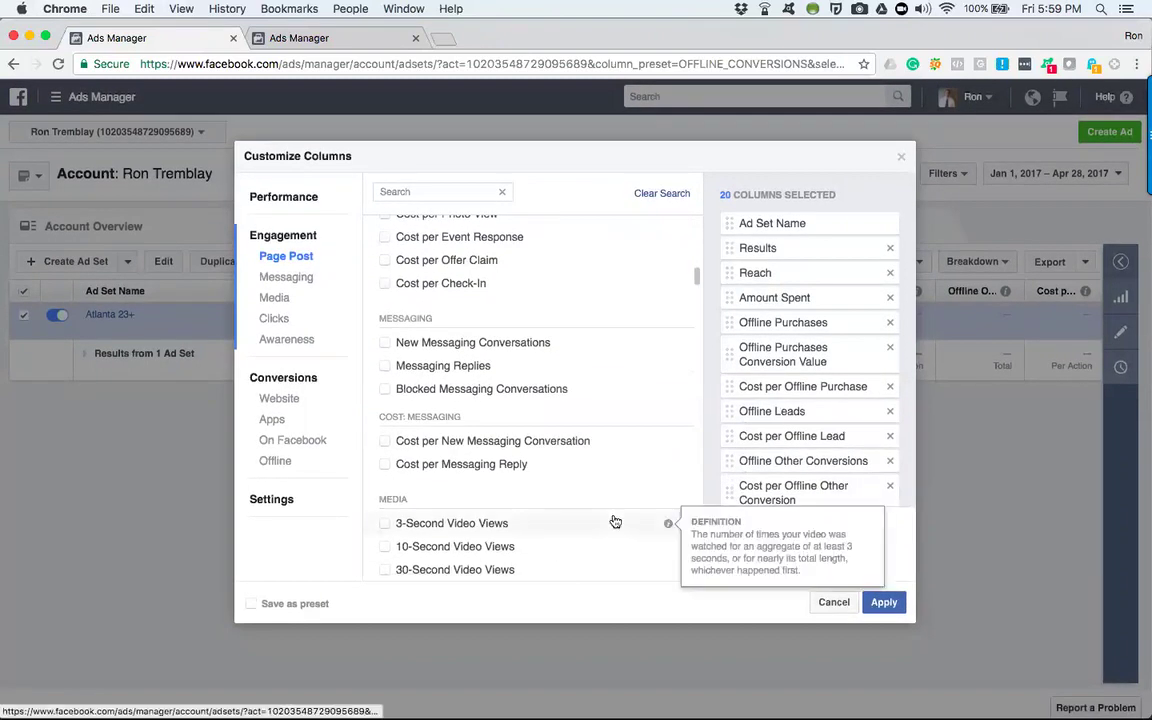
{"action": "scroll", "coordinate": [615, 521], "scroll_direction": "down", "scroll_amount": 2}
{"action": "scroll", "coordinate": [615, 521], "scroll_direction": "down", "scroll_amount": 6}
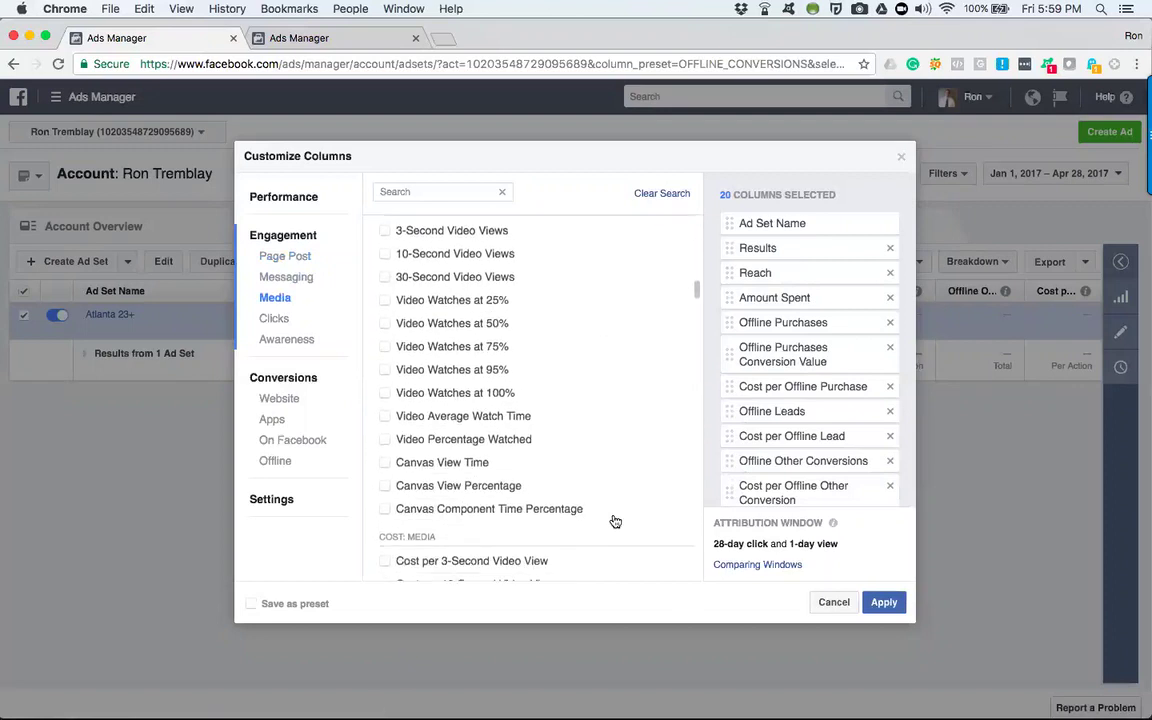
{"action": "scroll", "coordinate": [615, 521], "scroll_direction": "down", "scroll_amount": 6}
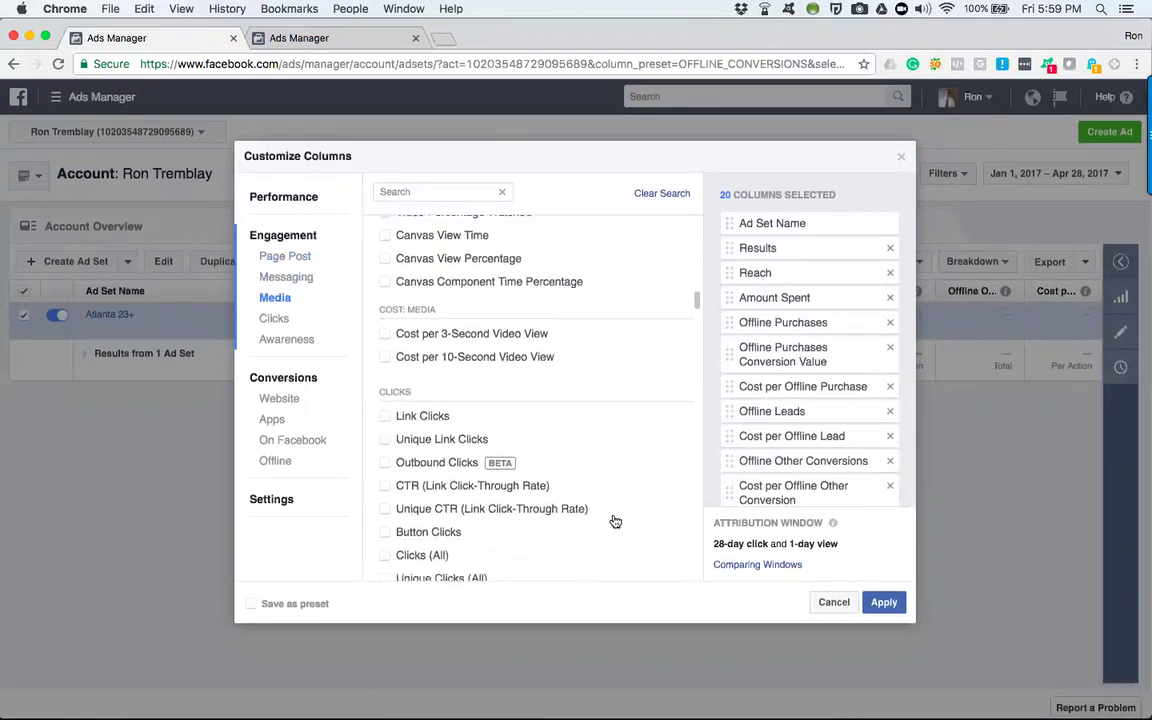
{"action": "scroll", "coordinate": [615, 521], "scroll_direction": "down", "scroll_amount": 1}
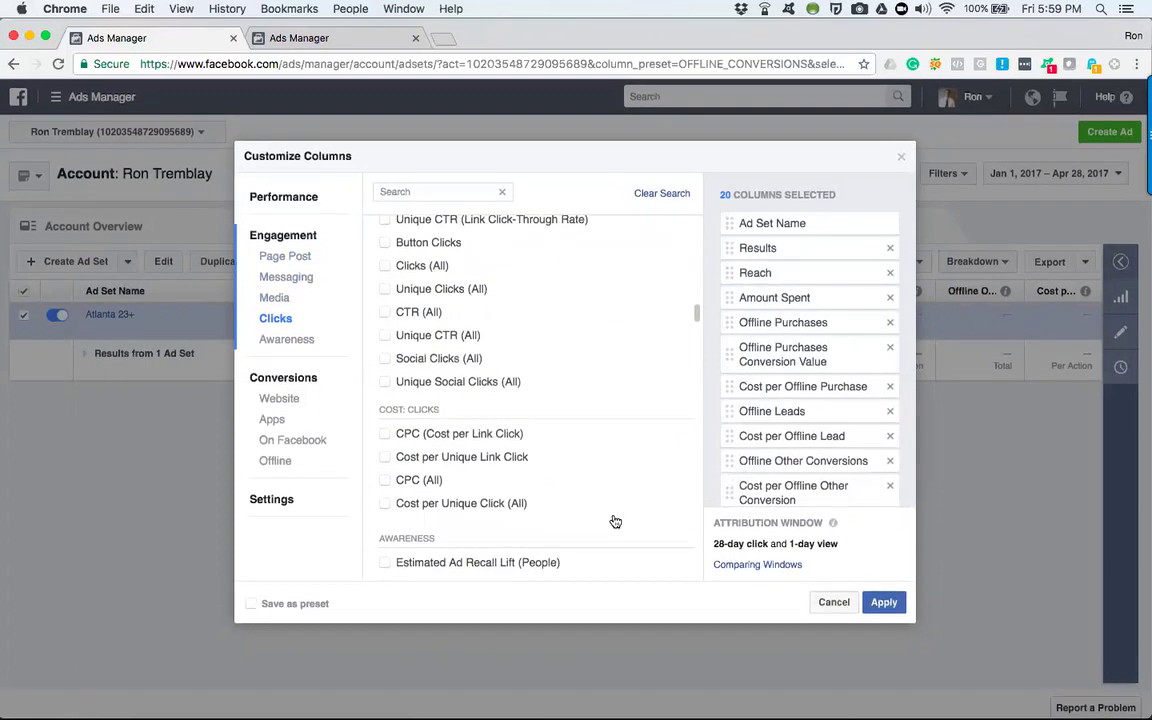
{"action": "scroll", "coordinate": [618, 537], "scroll_direction": "down", "scroll_amount": 3}
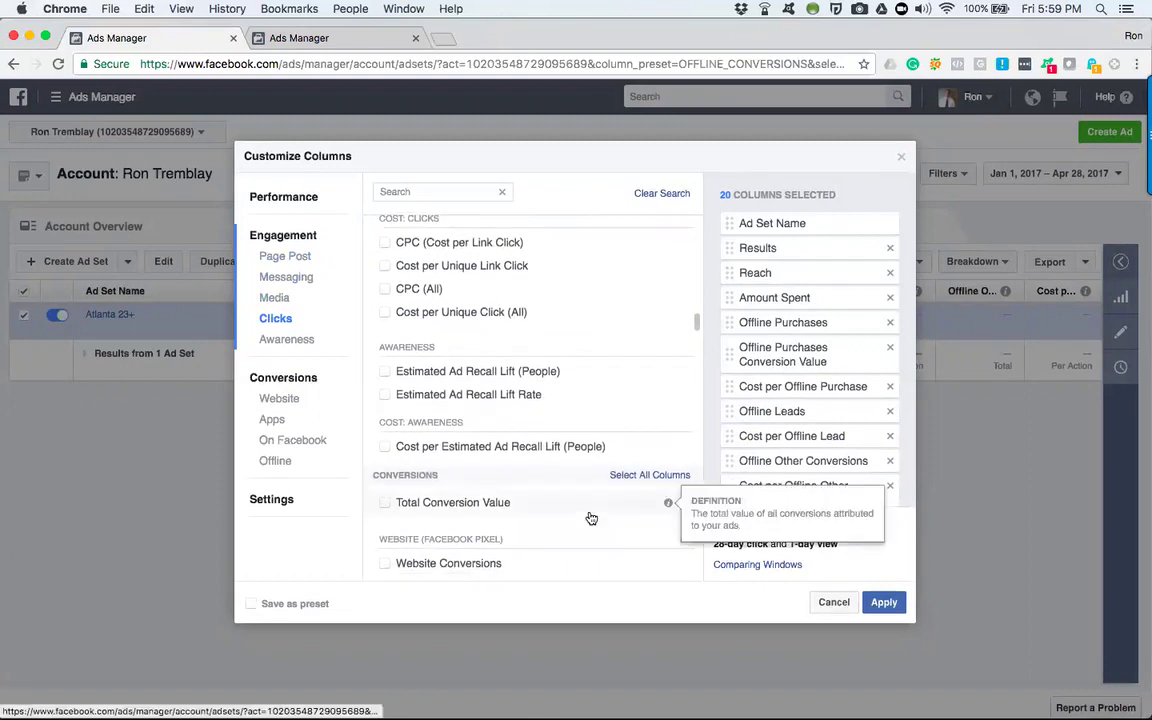
{"action": "scroll", "coordinate": [590, 517], "scroll_direction": "down", "scroll_amount": 1}
{"action": "scroll", "coordinate": [598, 522], "scroll_direction": "down", "scroll_amount": 5}
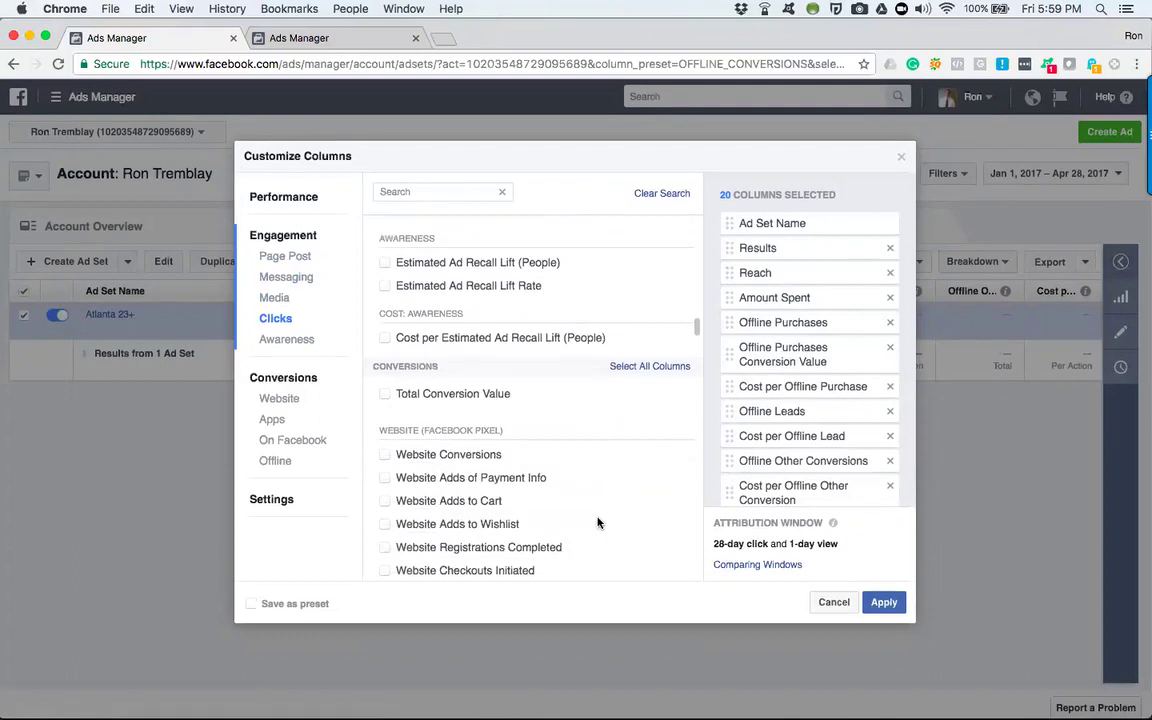
{"action": "scroll", "coordinate": [598, 522], "scroll_direction": "down", "scroll_amount": 2}
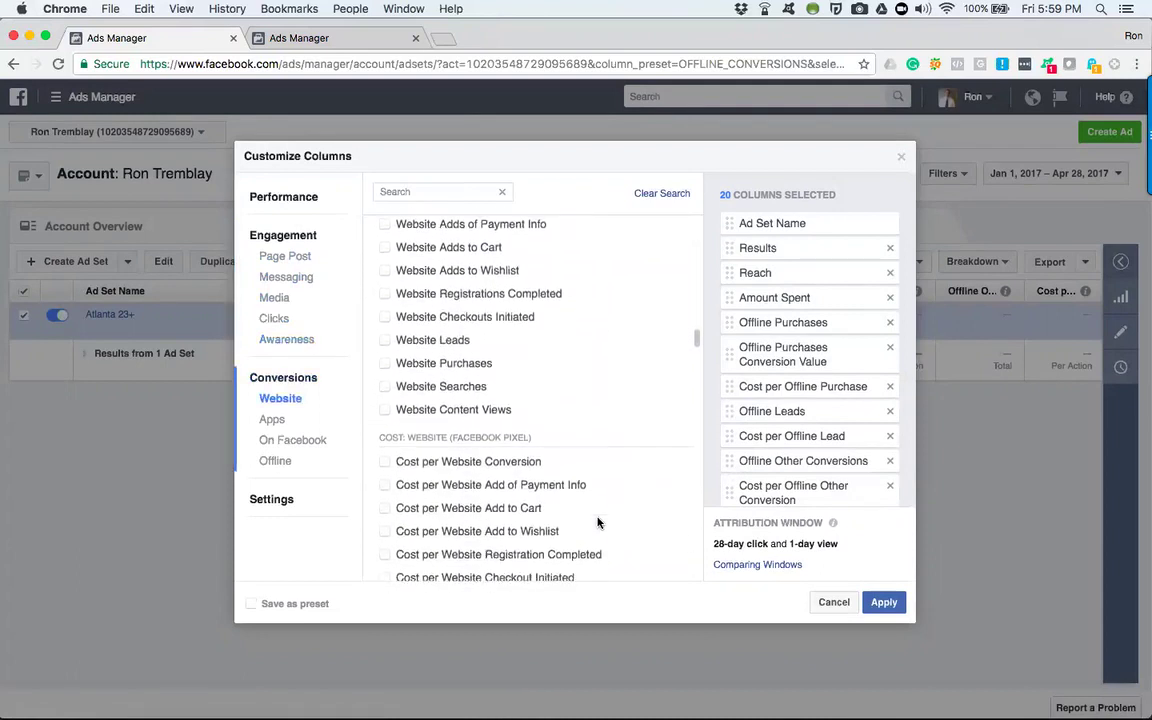
{"action": "scroll", "coordinate": [600, 514], "scroll_direction": "down", "scroll_amount": 1}
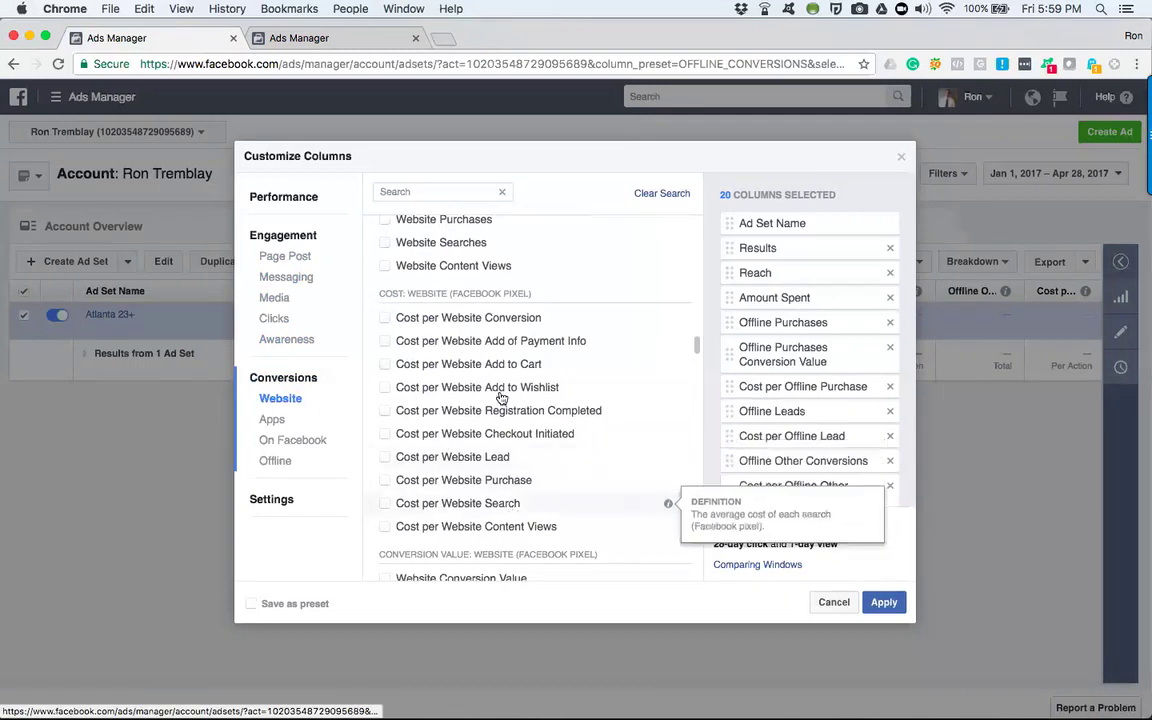
{"action": "scroll", "coordinate": [613, 494], "scroll_direction": "down", "scroll_amount": 6}
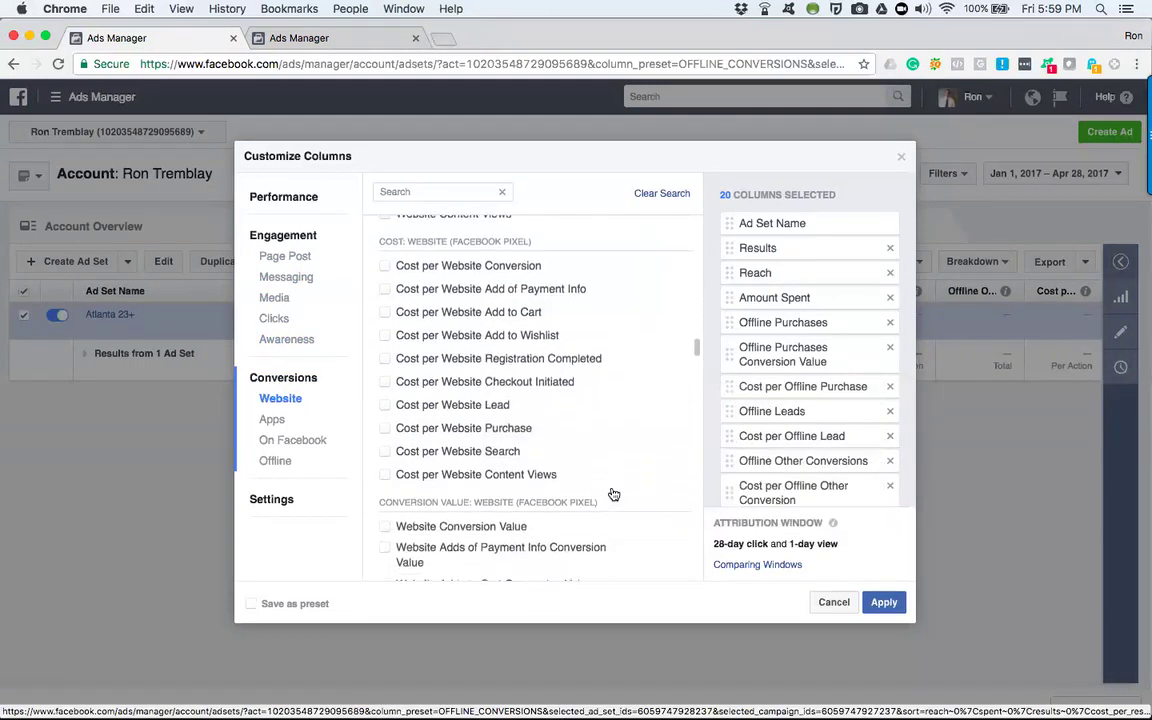
{"action": "scroll", "coordinate": [613, 490], "scroll_direction": "down", "scroll_amount": 7}
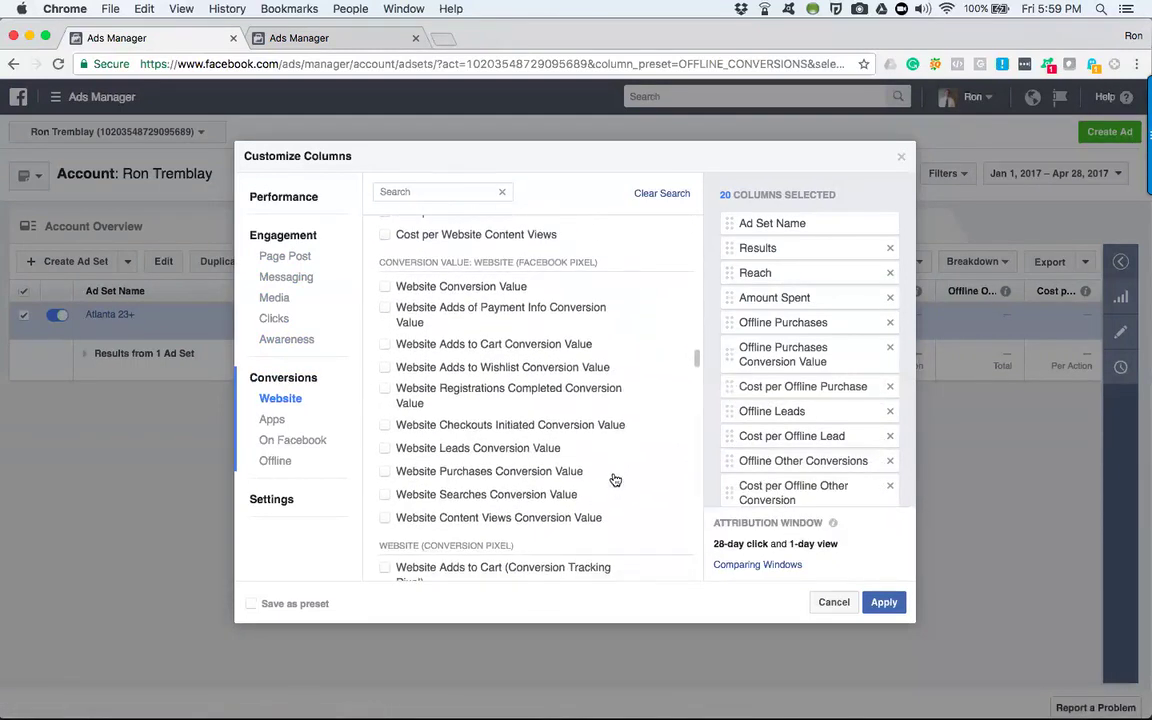
{"action": "scroll", "coordinate": [618, 462], "scroll_direction": "down", "scroll_amount": 8}
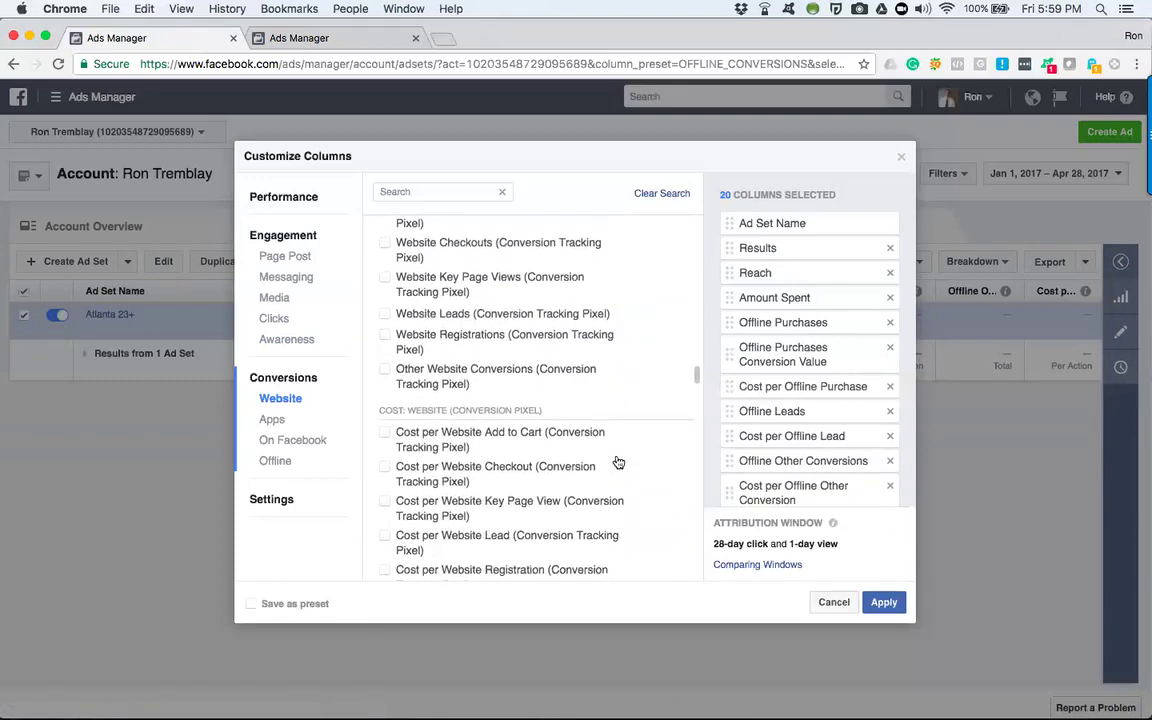
{"action": "scroll", "coordinate": [618, 462], "scroll_direction": "down", "scroll_amount": 6}
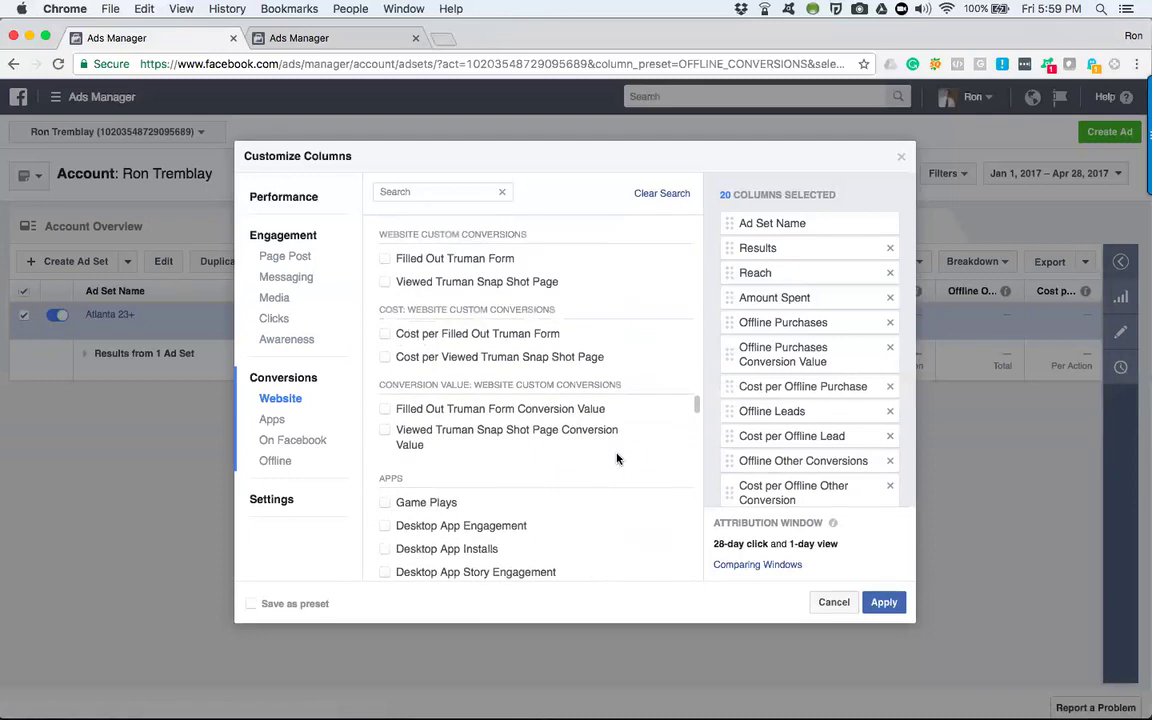
{"action": "scroll", "coordinate": [618, 458], "scroll_direction": "down", "scroll_amount": 1}
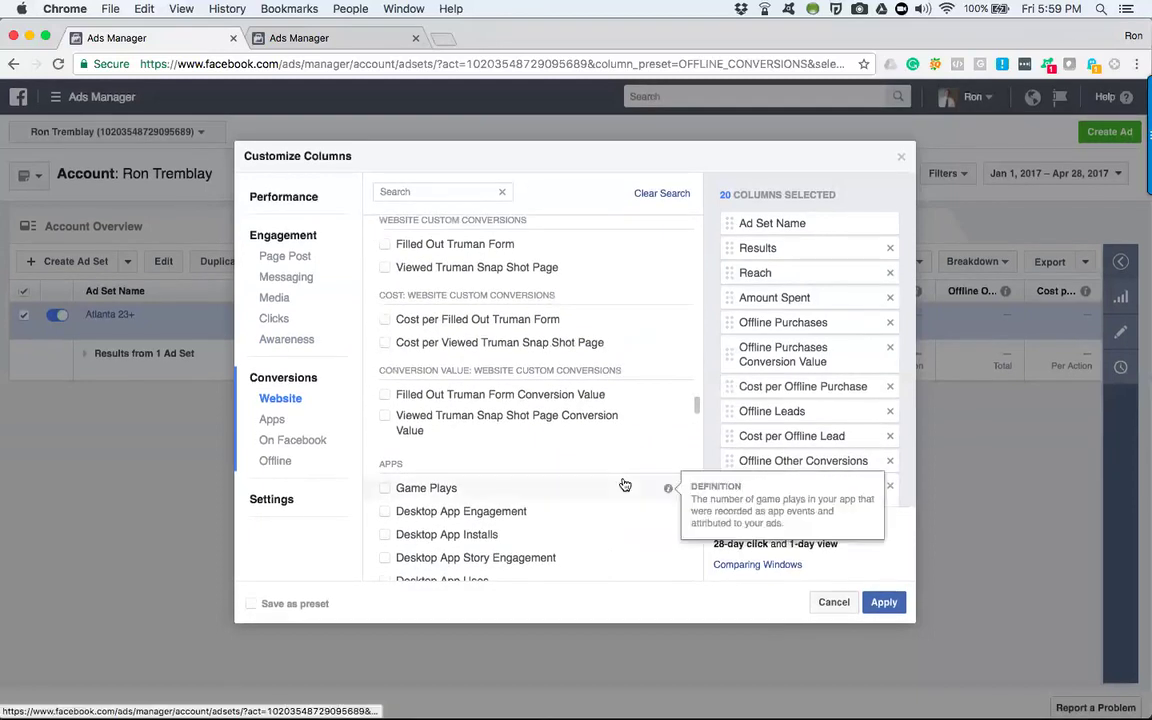
{"action": "scroll", "coordinate": [620, 483], "scroll_direction": "down", "scroll_amount": 20}
{"action": "scroll", "coordinate": [624, 485], "scroll_direction": "down", "scroll_amount": 8}
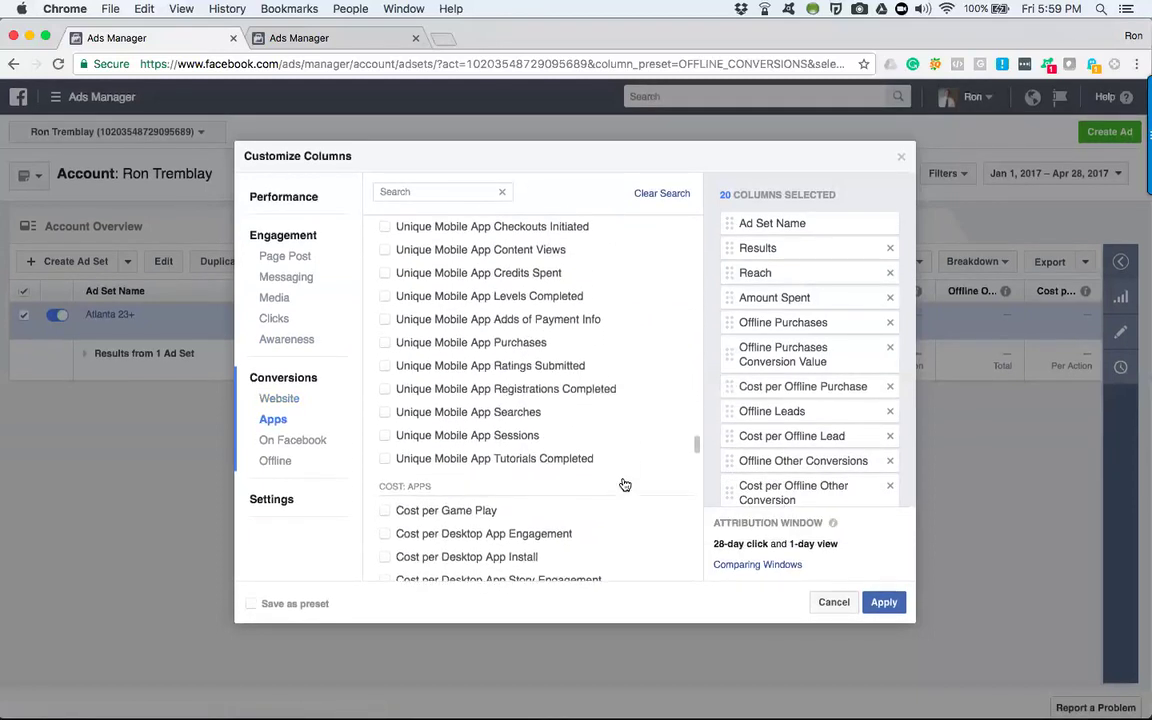
{"action": "scroll", "coordinate": [624, 485], "scroll_direction": "down", "scroll_amount": 12}
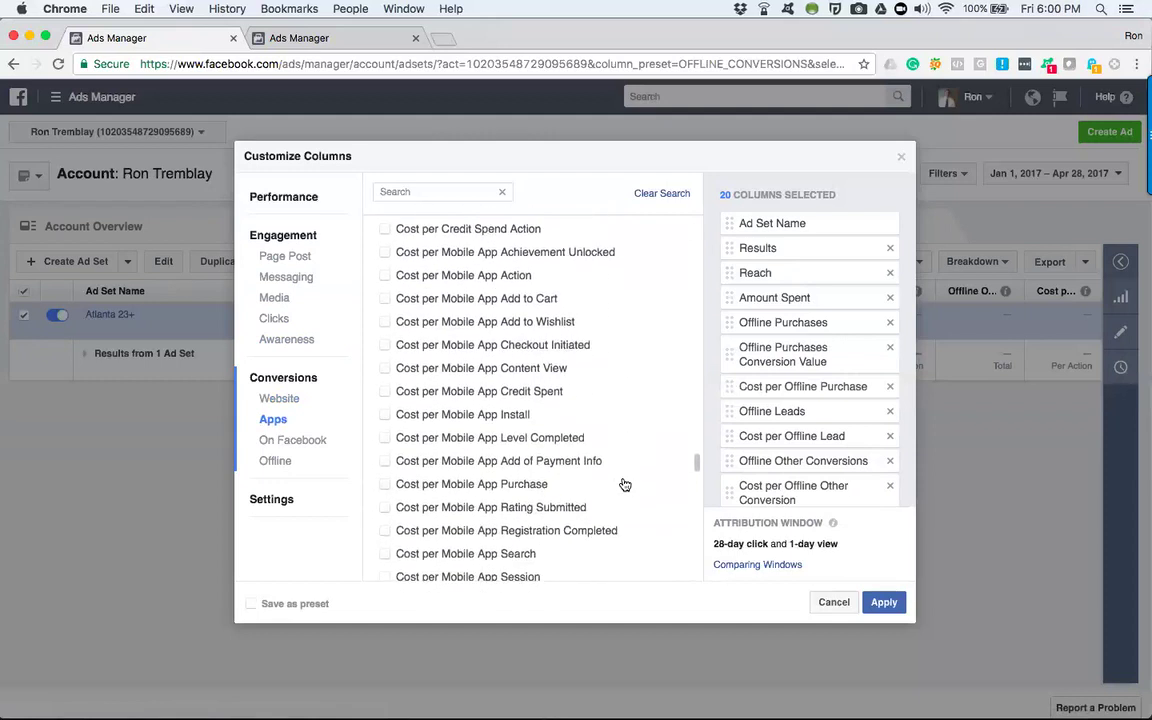
{"action": "scroll", "coordinate": [624, 485], "scroll_direction": "down", "scroll_amount": 7}
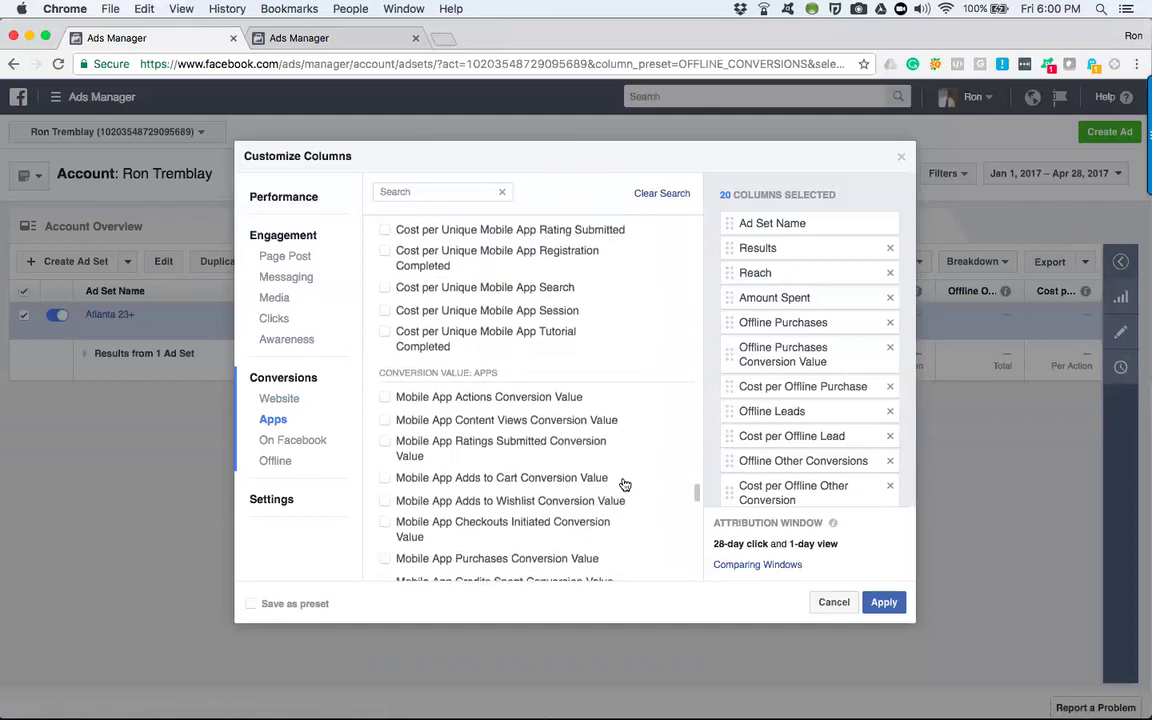
{"action": "mouse_move", "coordinate": [577, 470]}
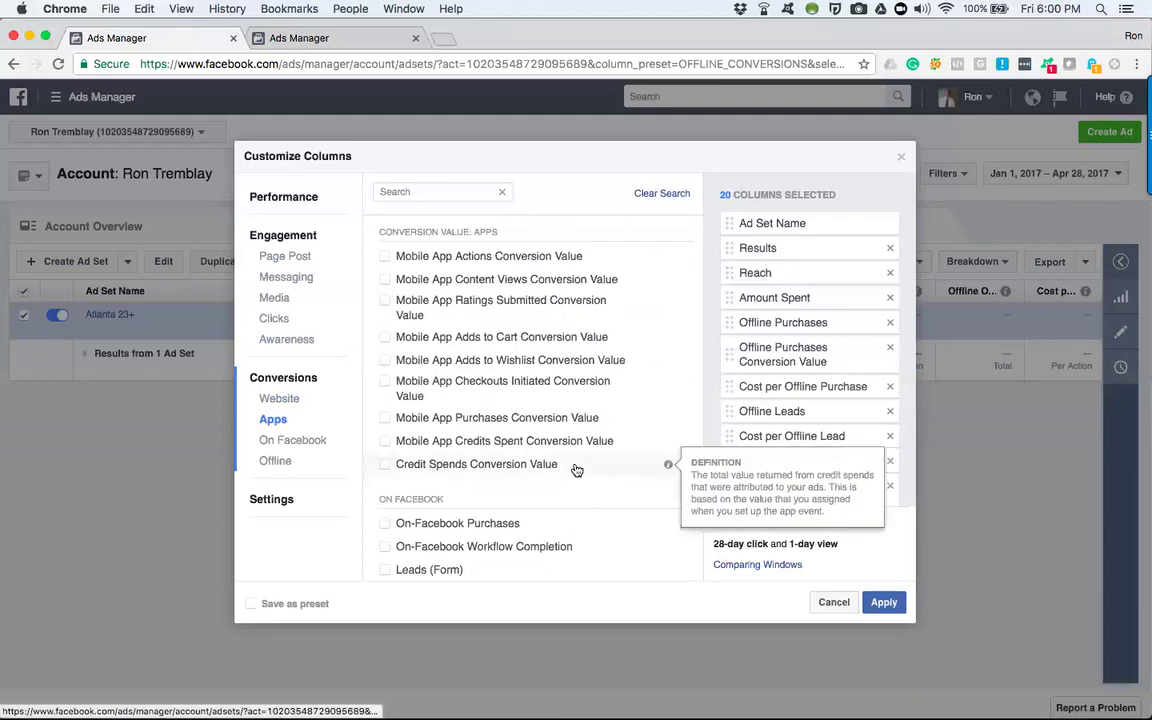
{"action": "scroll", "coordinate": [640, 501], "scroll_direction": "down", "scroll_amount": 6}
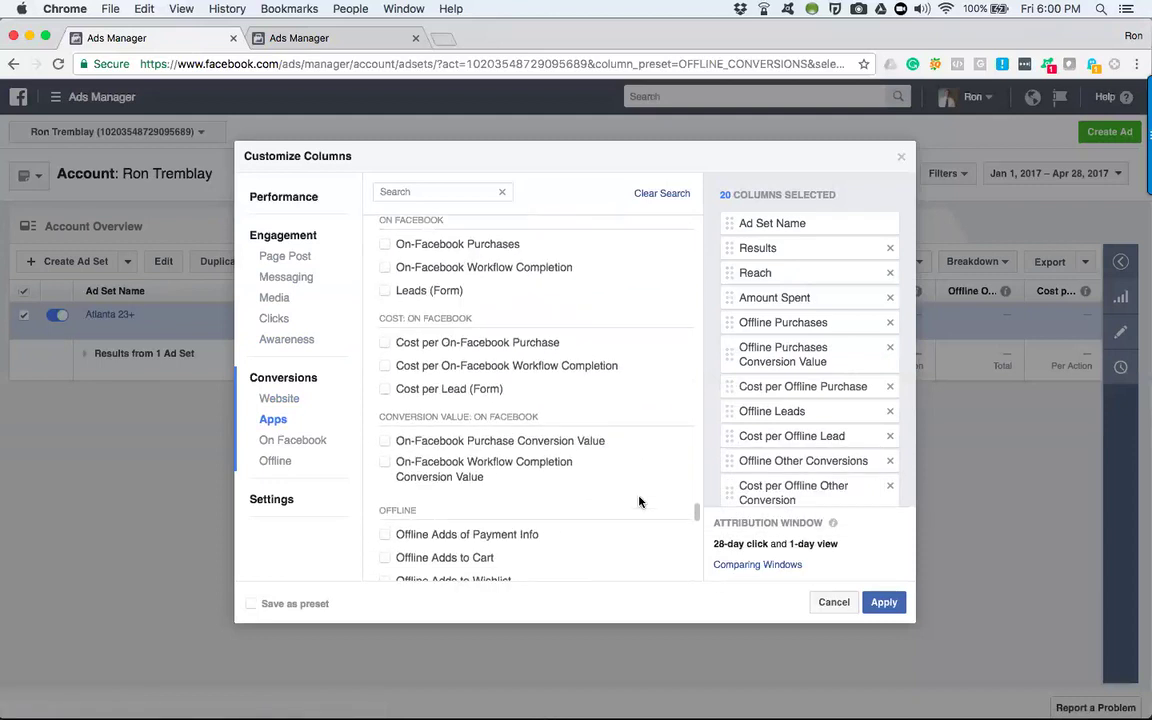
{"action": "mouse_move", "coordinate": [655, 492]}
{"action": "scroll", "coordinate": [655, 492], "scroll_direction": "down", "scroll_amount": 1}
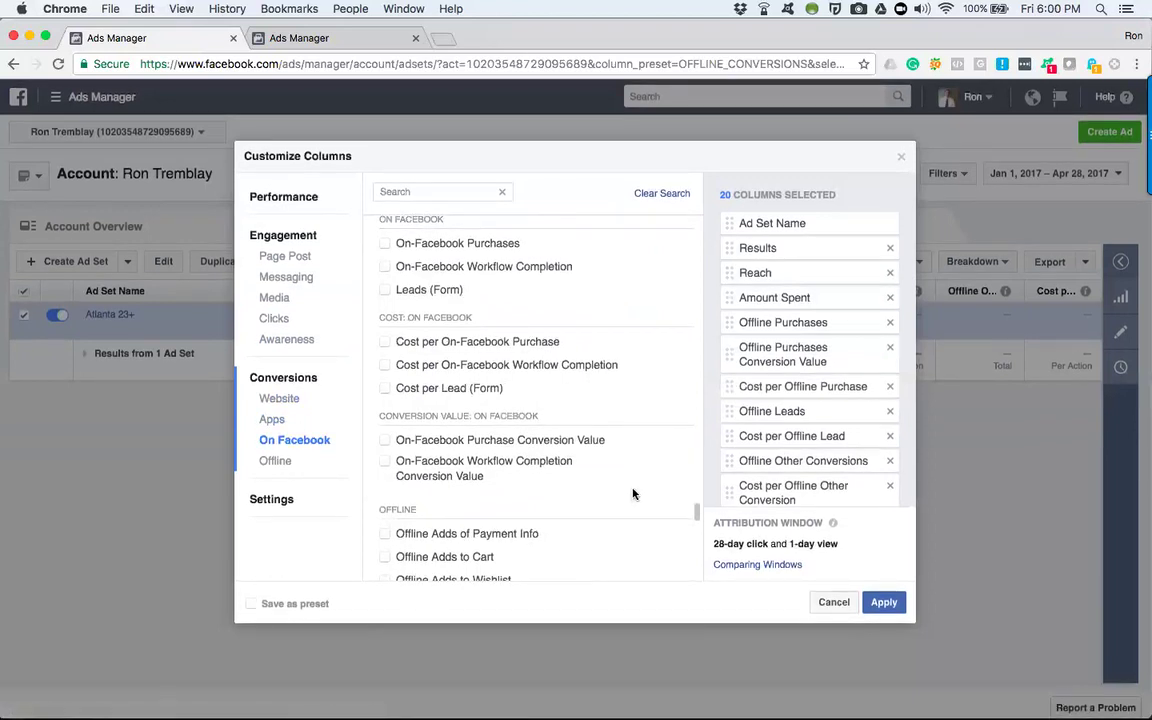
{"action": "scroll", "coordinate": [618, 508], "scroll_direction": "down", "scroll_amount": 10}
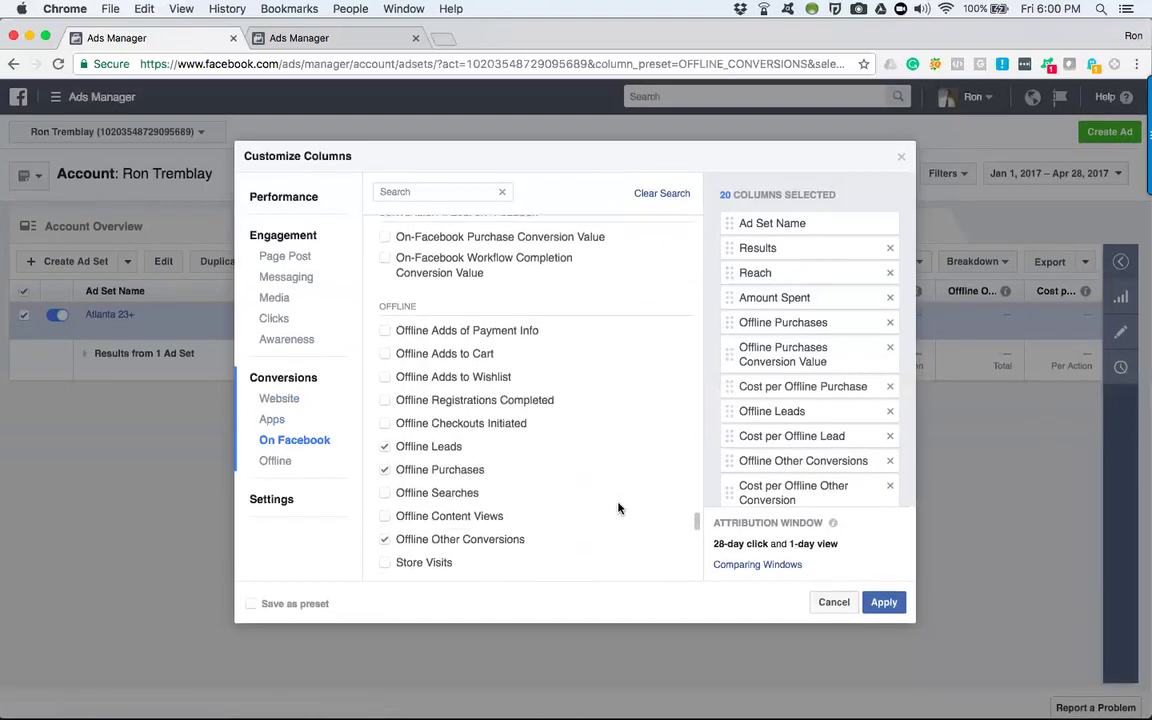
{"action": "scroll", "coordinate": [618, 508], "scroll_direction": "down", "scroll_amount": 10}
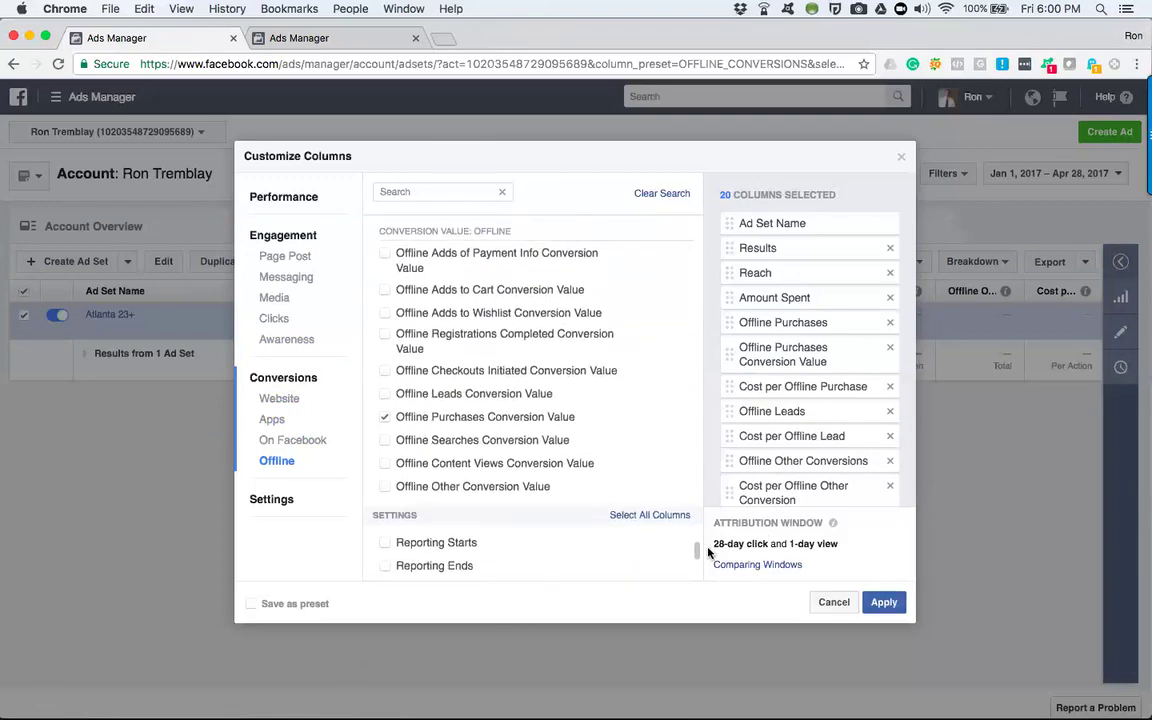
- Apply the Page Post columns and scroll the table right to the new engagement metrics
{"action": "left_click_drag", "start_coordinate": [696, 551], "coordinate": [696, 252]}
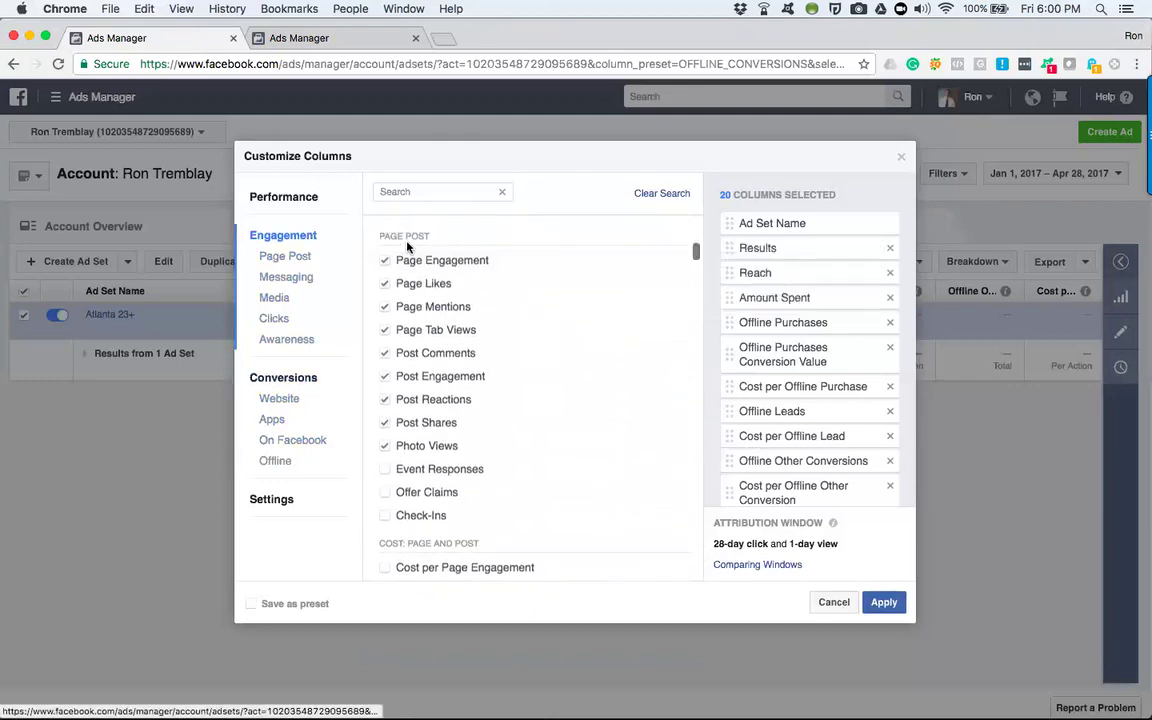
{"action": "left_click", "coordinate": [884, 602]}
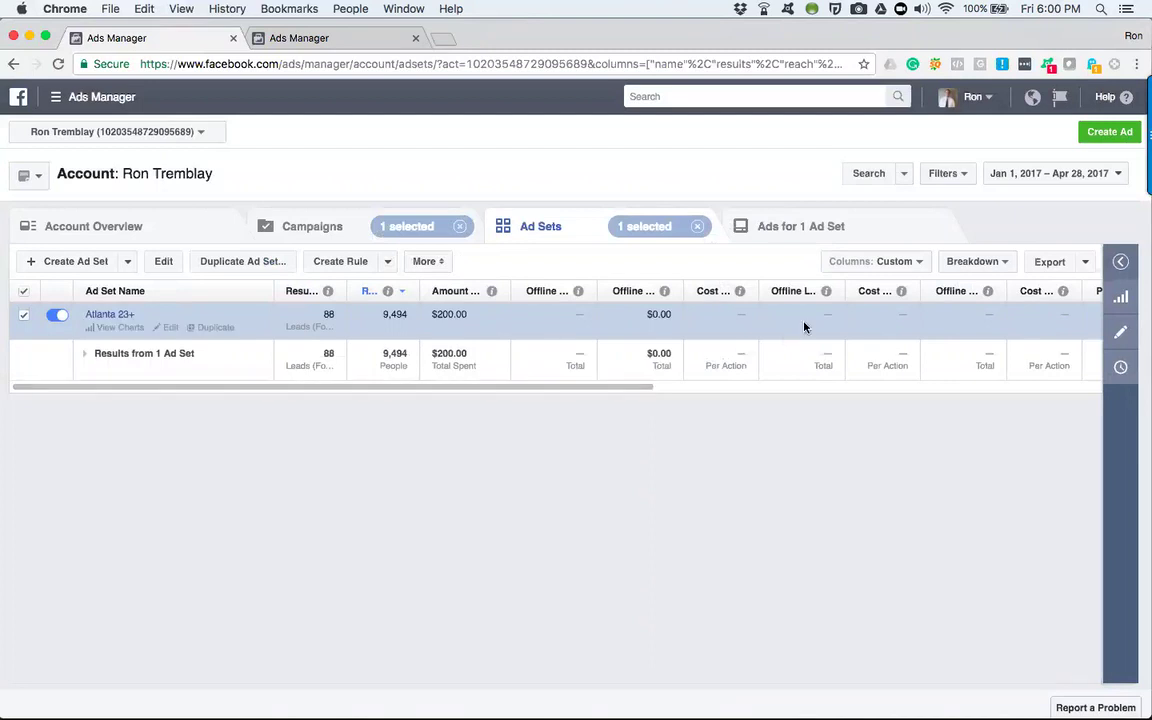
{"action": "left_click_drag", "start_coordinate": [638, 387], "coordinate": [1082, 397]}
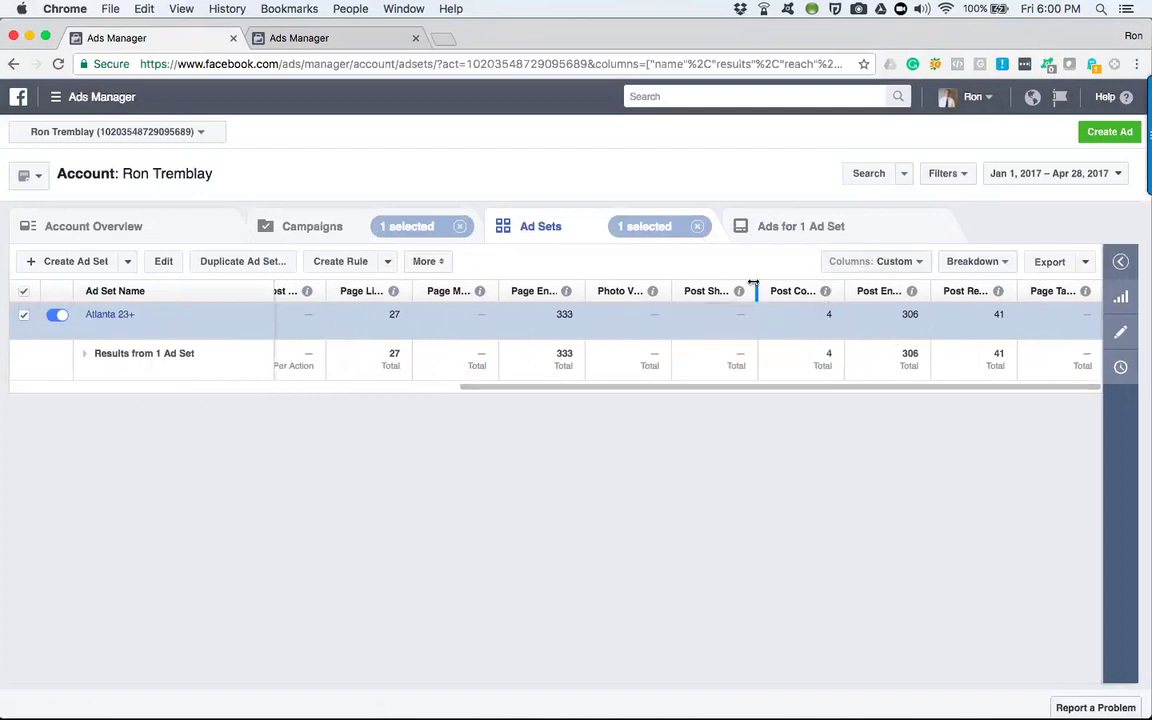
{"action": "left_click", "coordinate": [915, 267]}
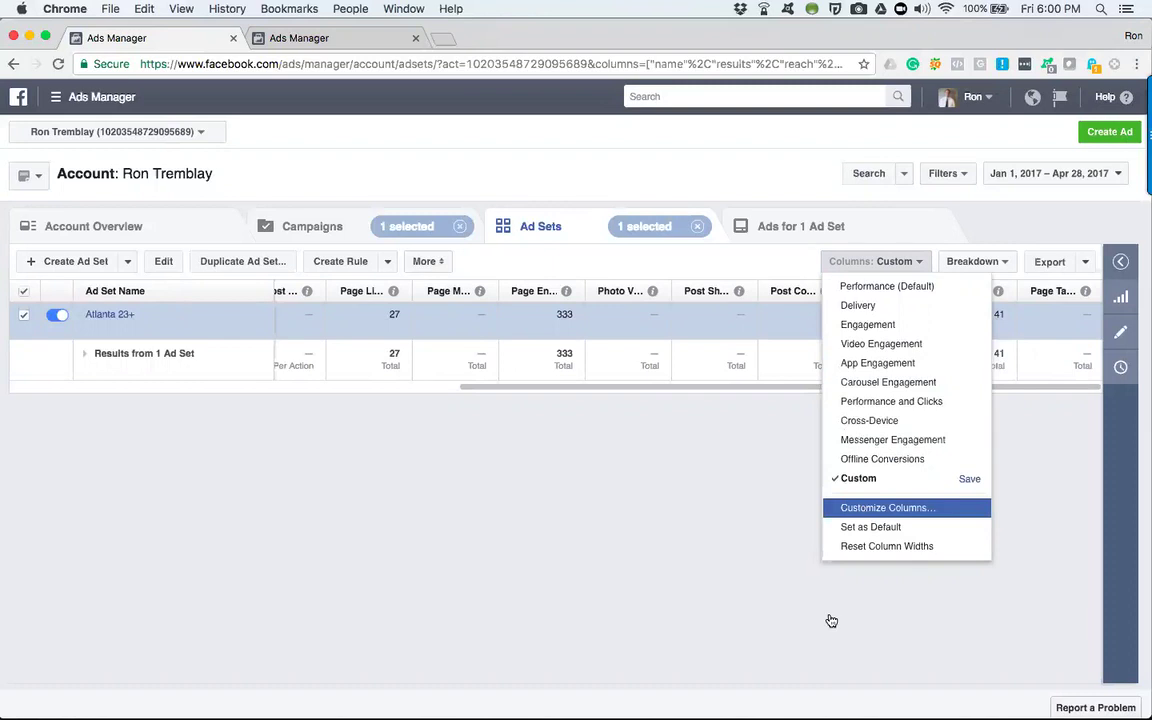
- Look through the Customize Columns list and cancel, keeping the custom engagement columns
{"action": "left_click", "coordinate": [887, 507]}
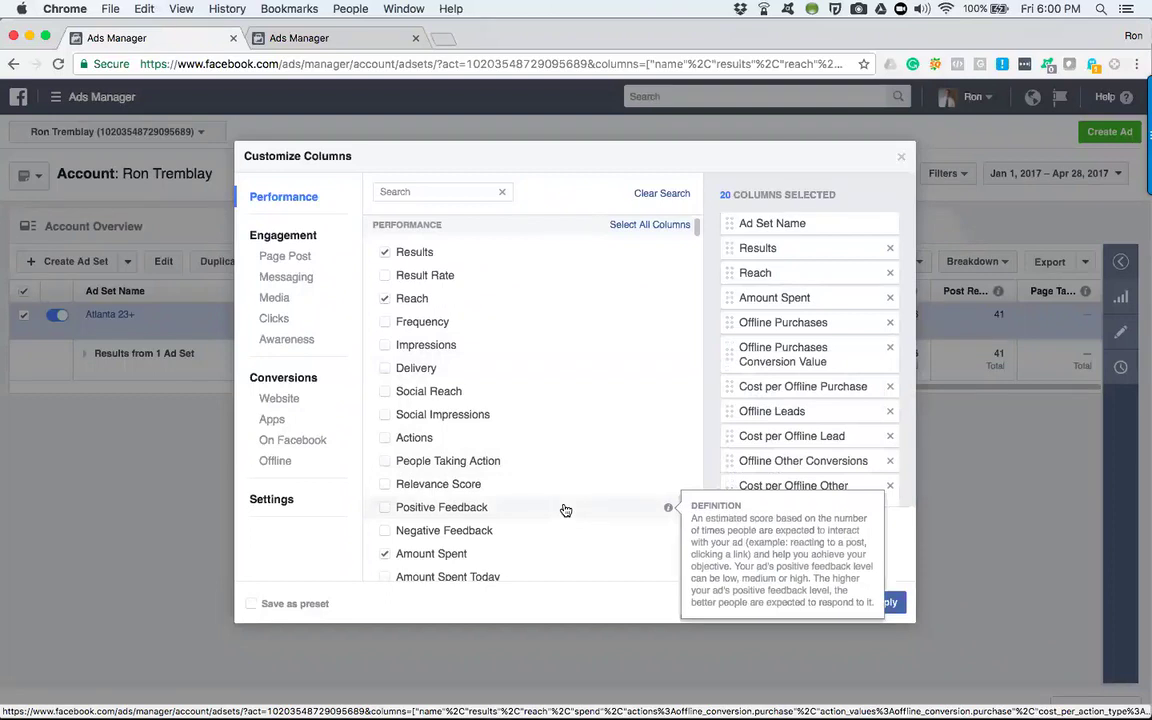
{"action": "scroll", "coordinate": [565, 510], "scroll_direction": "down", "scroll_amount": 3}
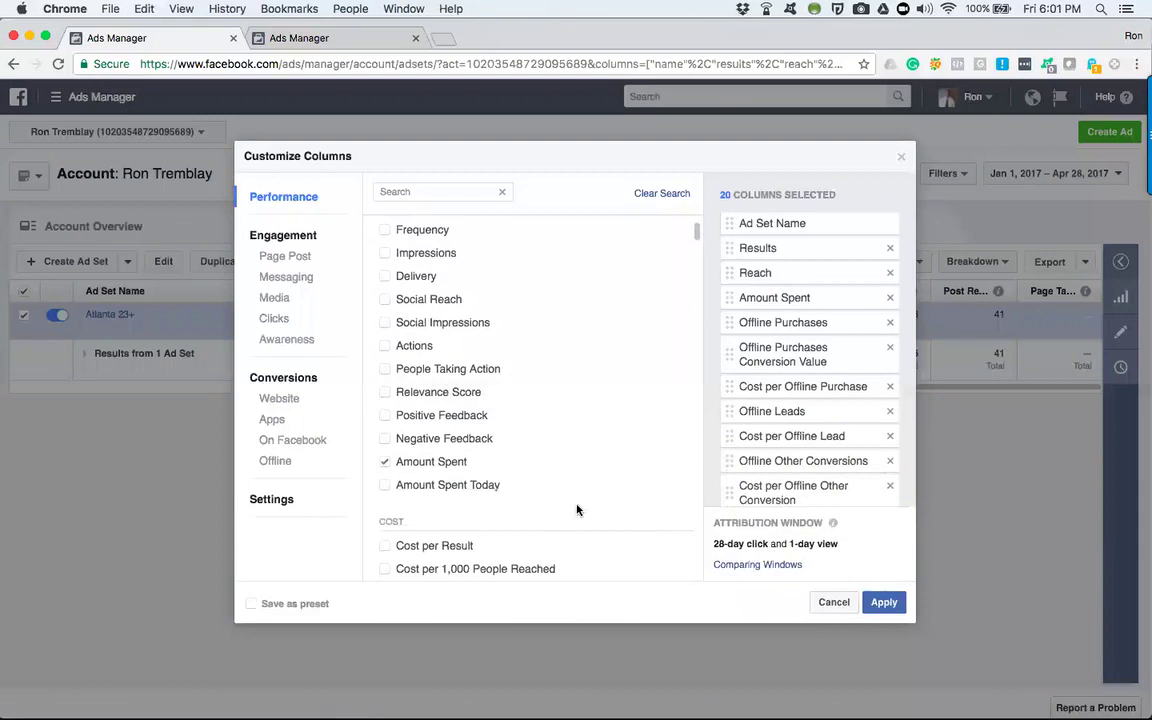
{"action": "left_click", "coordinate": [836, 601]}
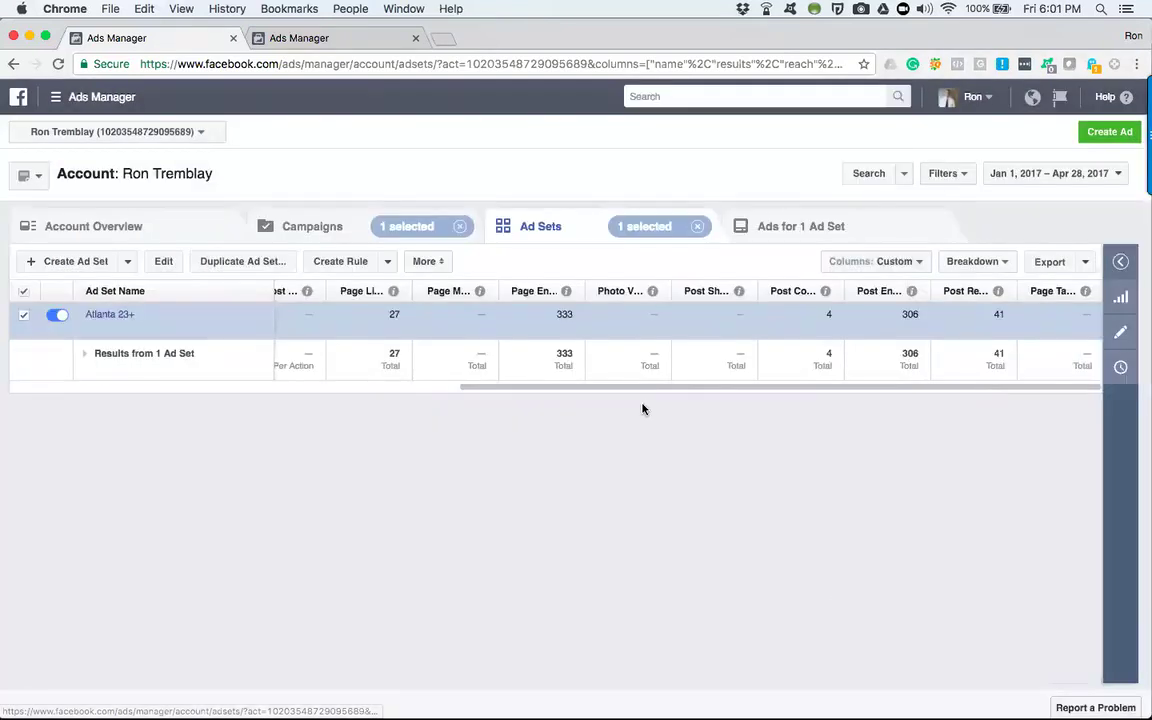